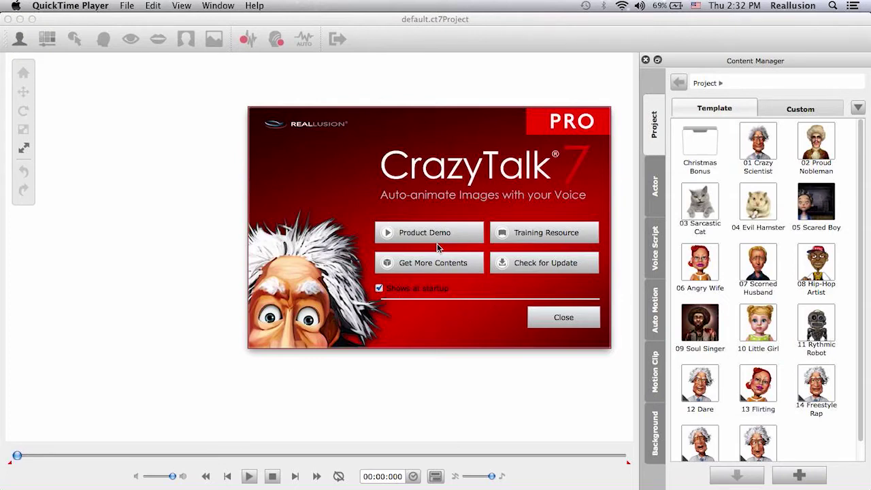
- Dismiss the welcome screen and load the Nobleman actor from the 01_Model templates
{"action": "left_click", "coordinate": [564, 317]}
{"action": "left_click", "coordinate": [654, 181]}
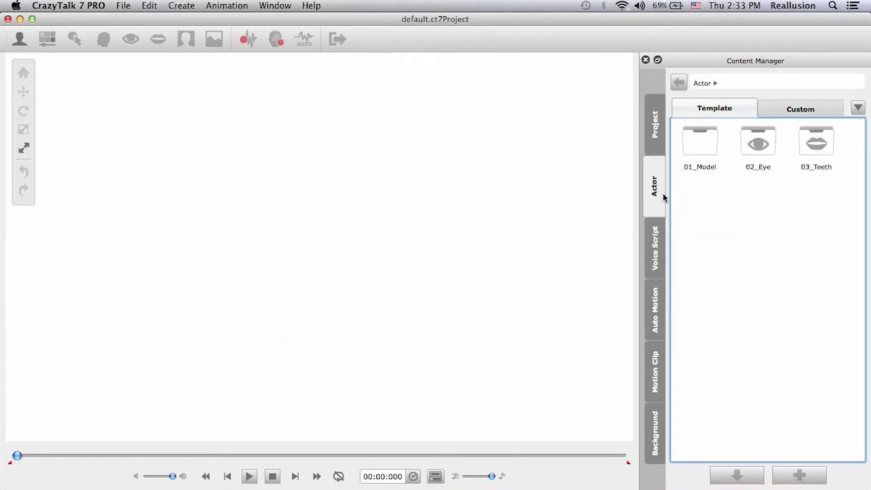
{"action": "double_click", "coordinate": [694, 154]}
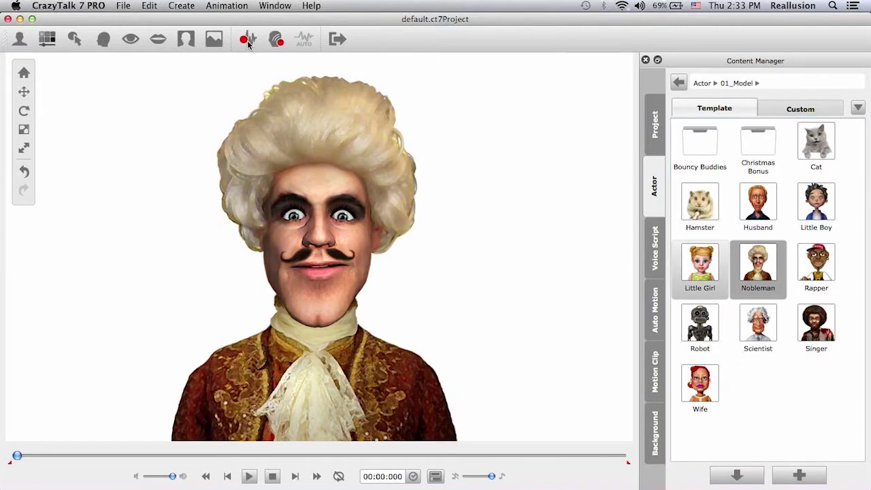
- Apply the Evil Laugh practice audio to the actor as a voice script with Lips-Sync only
{"action": "left_click", "coordinate": [654, 237]}
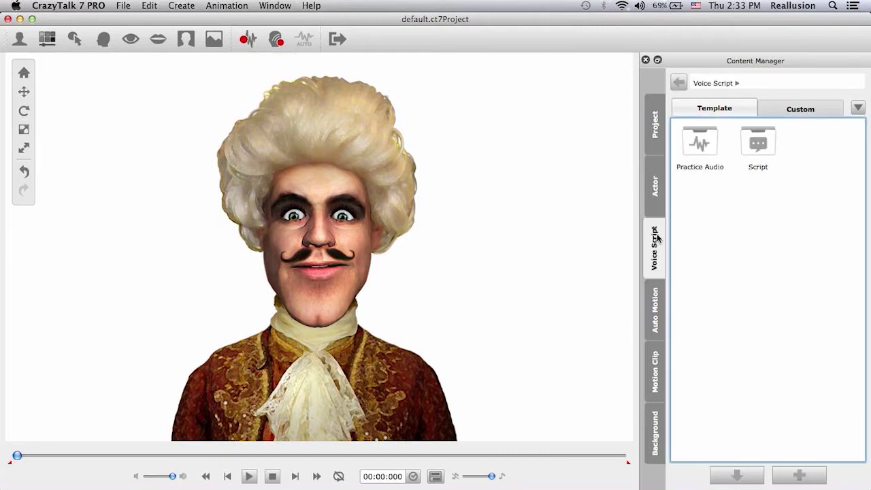
{"action": "double_click", "coordinate": [697, 145]}
{"action": "left_click_drag", "start_coordinate": [868, 192], "coordinate": [866, 257]}
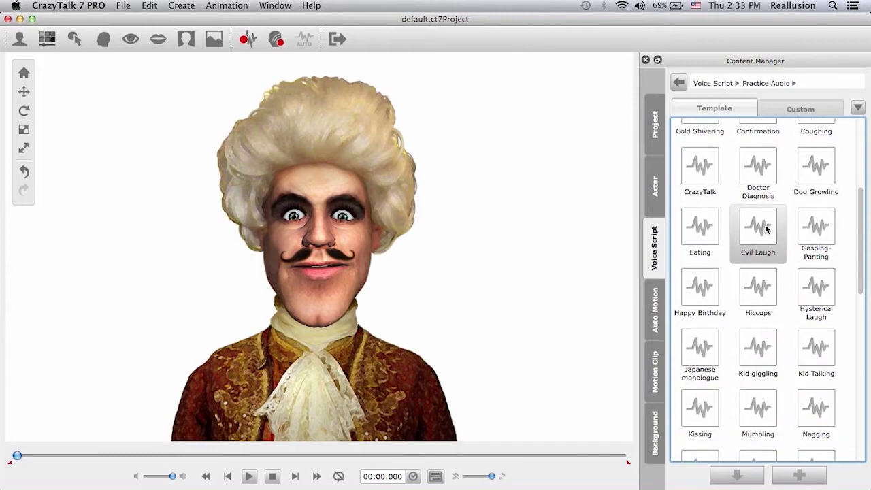
{"action": "double_click", "coordinate": [762, 230]}
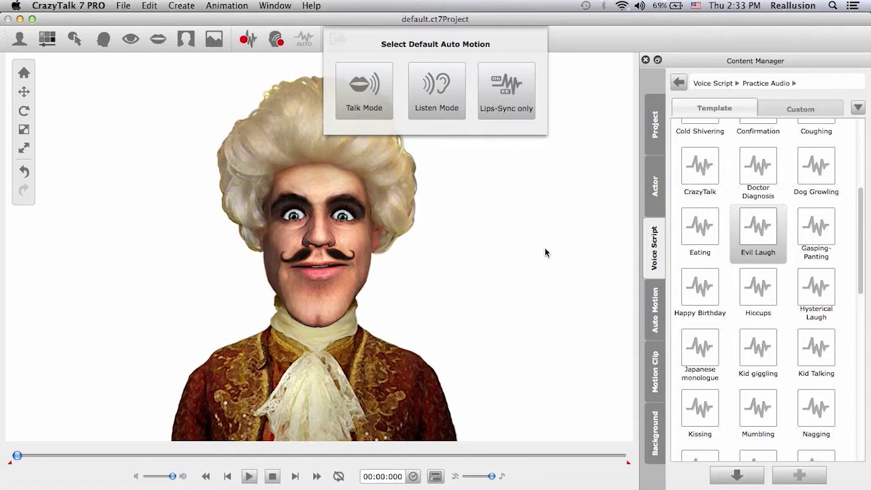
{"action": "left_click", "coordinate": [506, 94]}
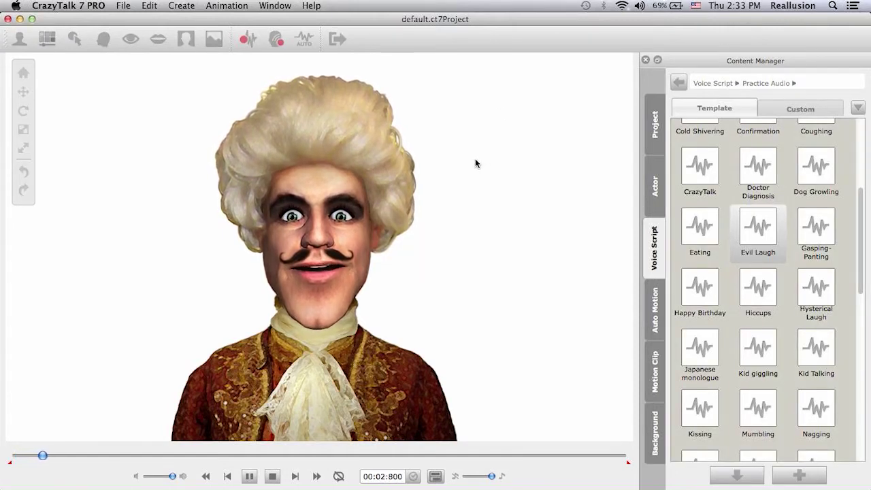
- Pause the playback and pull the project's end marker back to about 4.8 seconds
{"action": "left_click", "coordinate": [255, 474]}
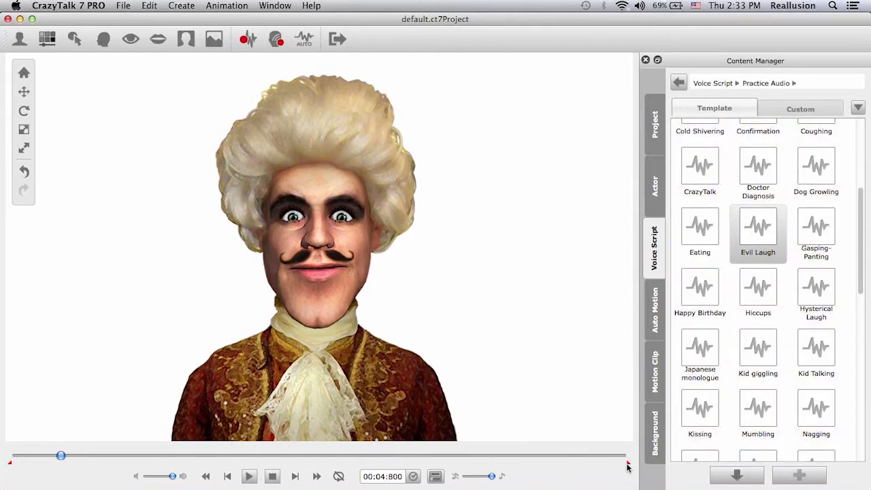
{"action": "mouse_move", "coordinate": [628, 463]}
{"action": "left_mouse_down"}
{"action": "mouse_move", "coordinate": [42, 466]}
{"action": "mouse_move", "coordinate": [63, 475]}
{"action": "left_mouse_up"}
- Open Face Puppet and choose the green-haired animation profile with the Angry full face control
{"action": "left_click", "coordinate": [276, 41]}
{"action": "left_click_drag", "start_coordinate": [587, 27], "coordinate": [562, 19]}
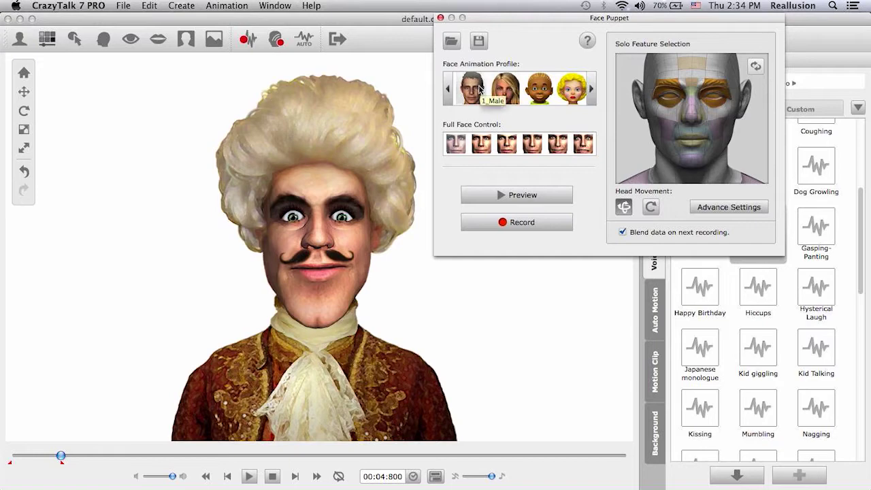
{"action": "left_click", "coordinate": [591, 89]}
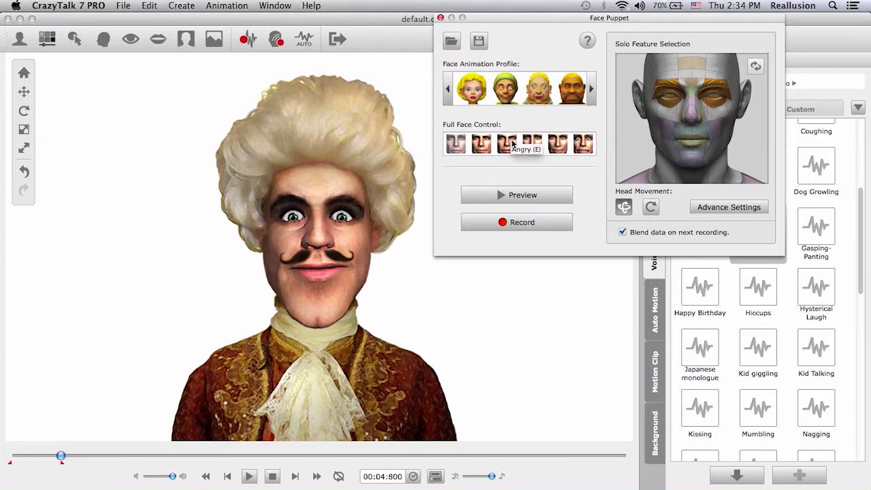
{"action": "left_click", "coordinate": [509, 99]}
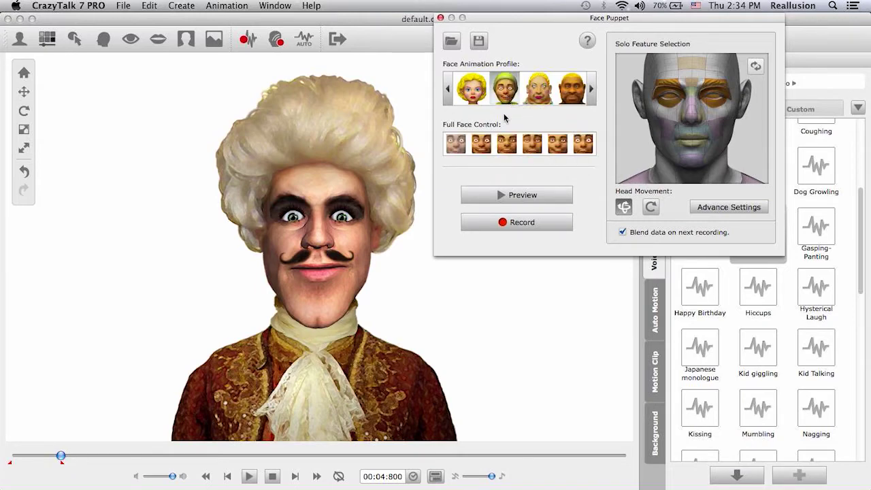
{"action": "left_click", "coordinate": [509, 152]}
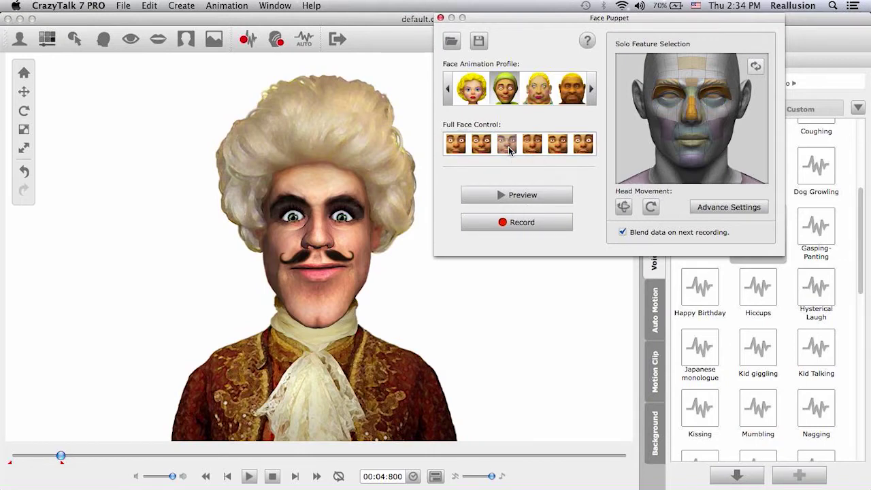
- Preview the angry expression on the actor and stop the preview
{"action": "left_click", "coordinate": [515, 197]}
{"action": "key", "text": "space"}
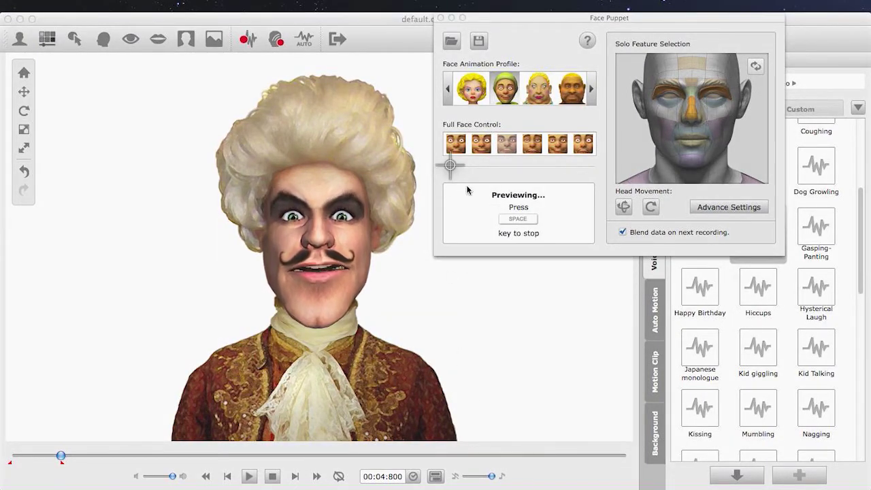
{"action": "key", "text": "space"}
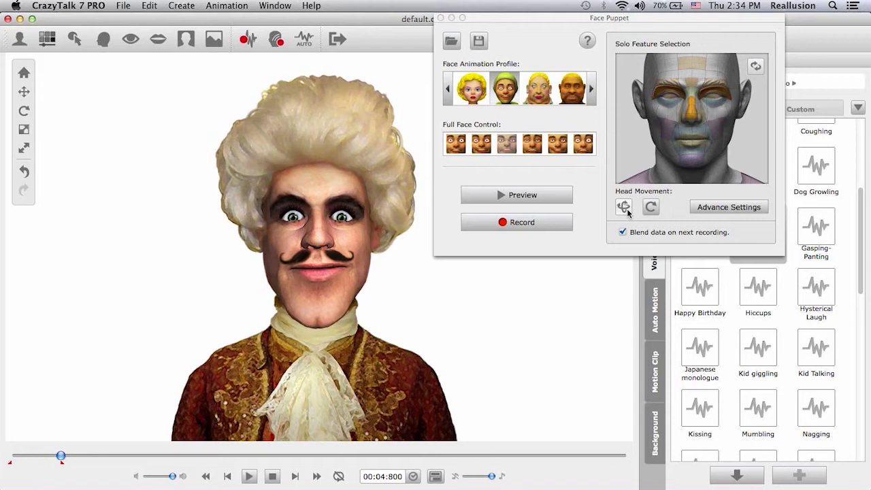
- Enable head rotation movement and record a full-speed puppet performance from the start of the project
{"action": "left_click", "coordinate": [626, 210]}
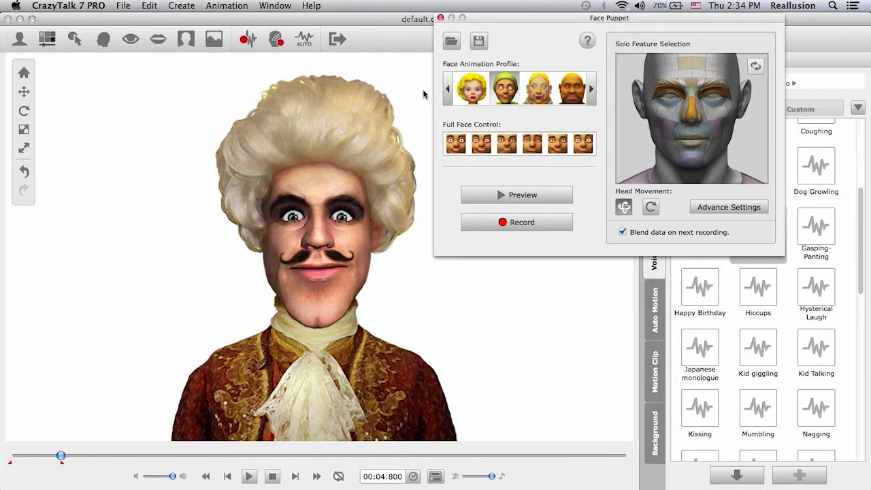
{"action": "left_click", "coordinate": [273, 476]}
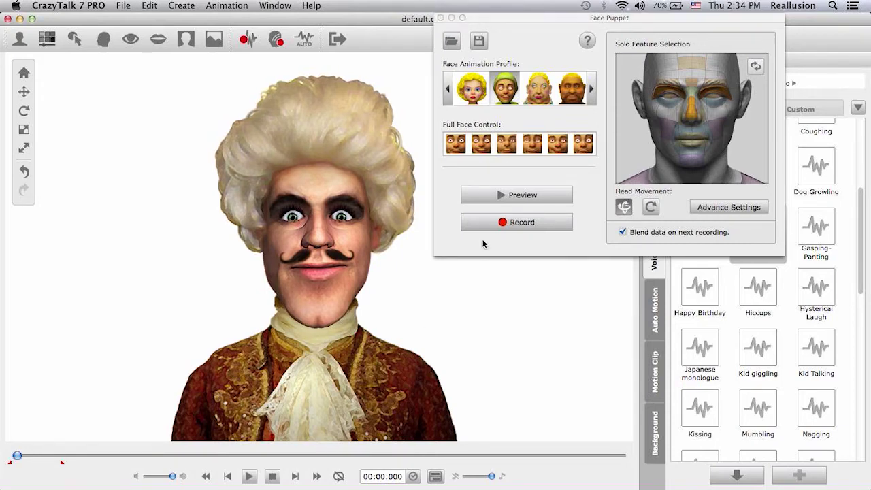
{"action": "left_click", "coordinate": [515, 222]}
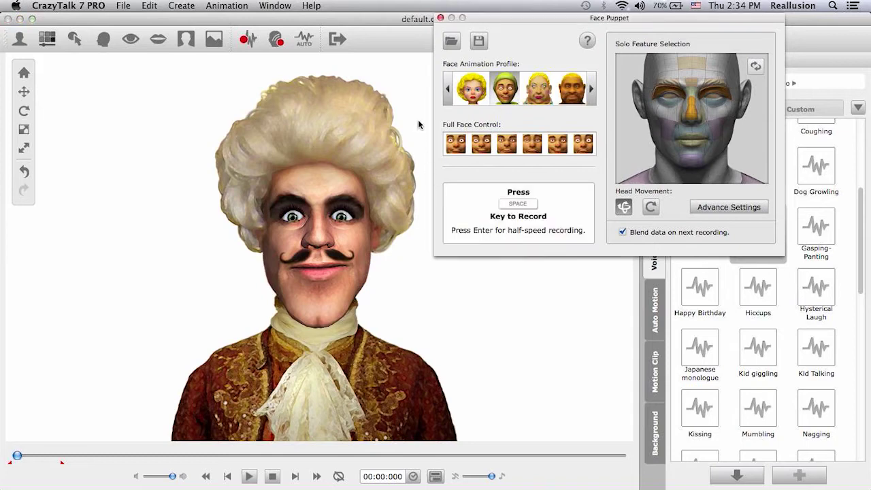
{"action": "key", "text": "space"}
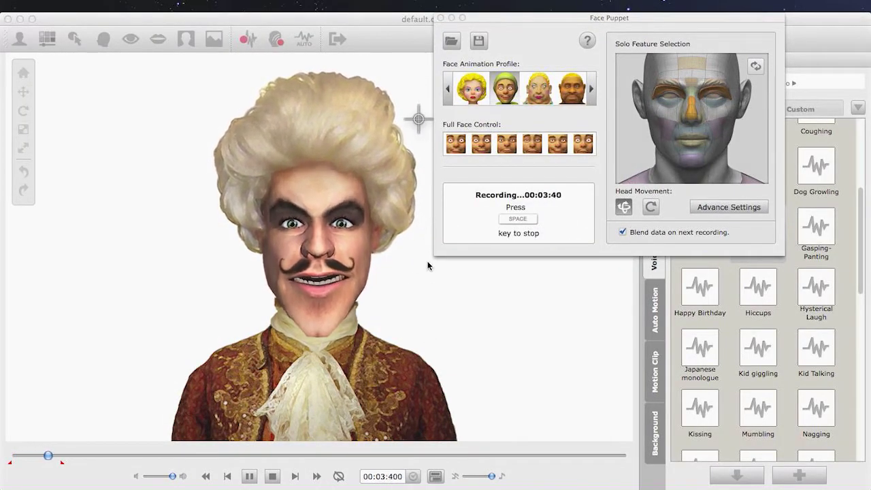
{"action": "key", "text": "space"}
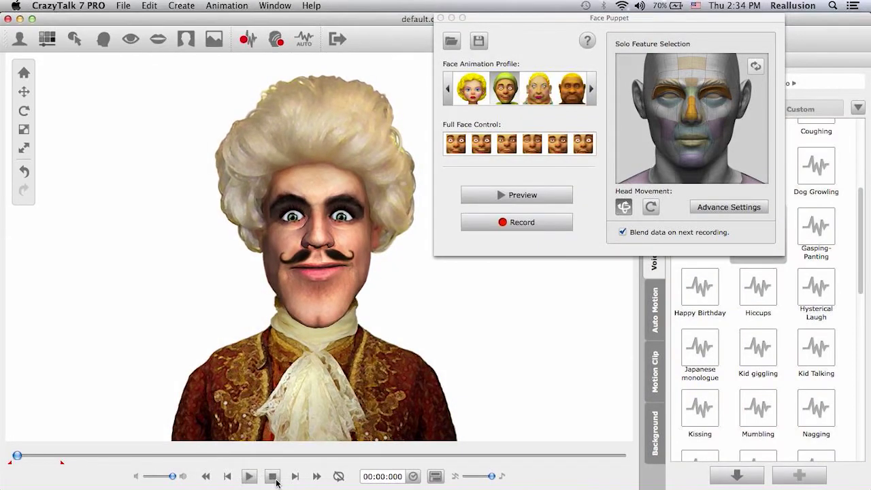
- Move the actor to the left side of the stage and reposition the Face Puppet window beside it
{"action": "left_click", "coordinate": [513, 20]}
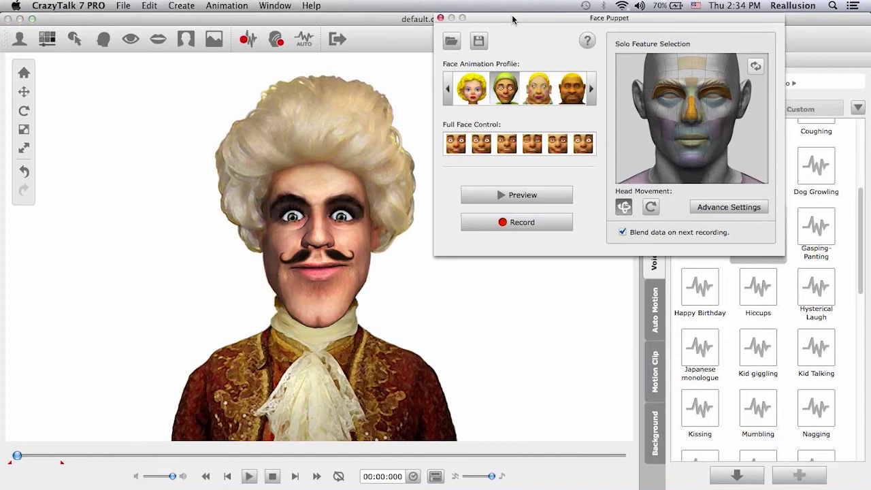
{"action": "left_click", "coordinate": [24, 91]}
{"action": "left_click_drag", "start_coordinate": [282, 209], "coordinate": [140, 204]}
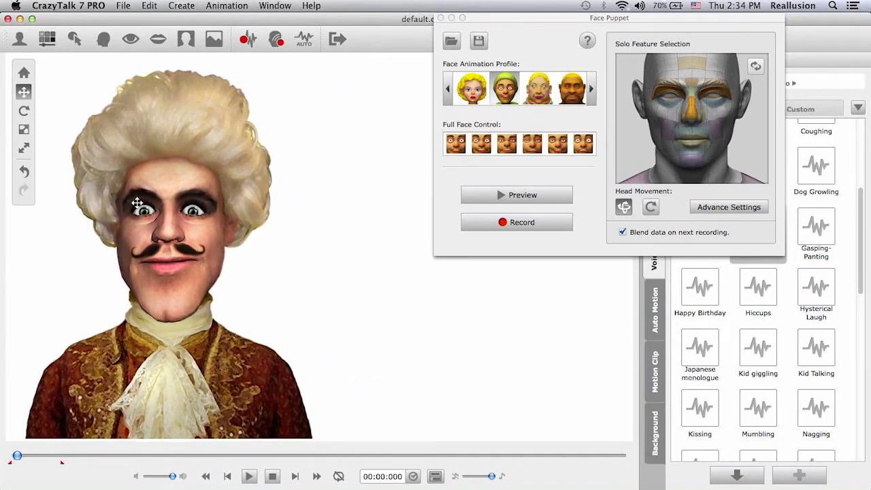
{"action": "left_click", "coordinate": [24, 91]}
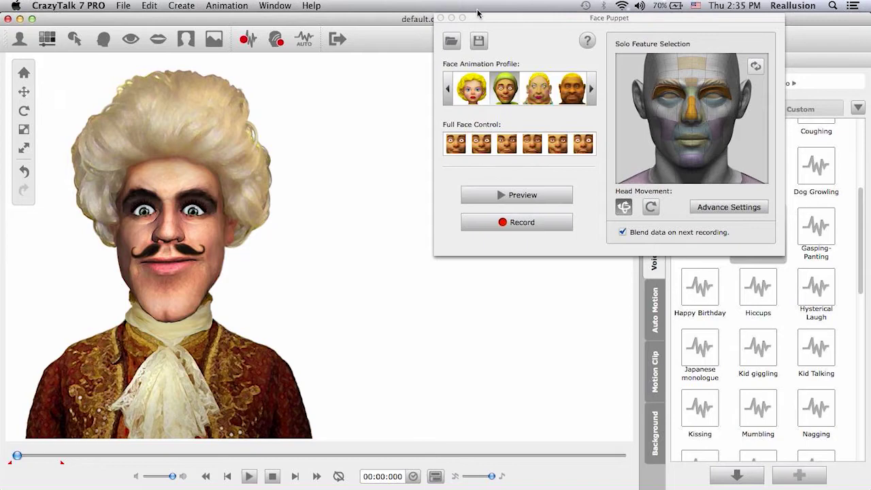
{"action": "left_click_drag", "start_coordinate": [488, 20], "coordinate": [340, 32]}
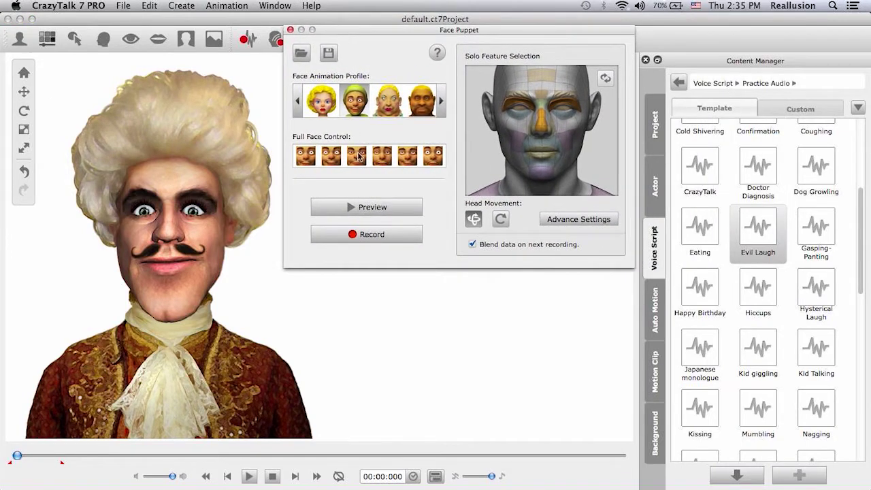
- Show the feature weights in Advance Settings and preview the current puppet expression
{"action": "left_click", "coordinate": [595, 219]}
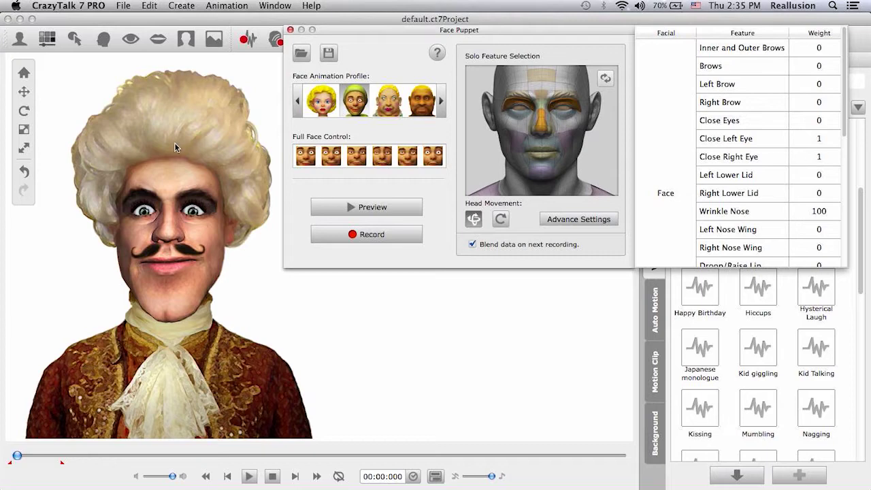
{"action": "left_click", "coordinate": [366, 207]}
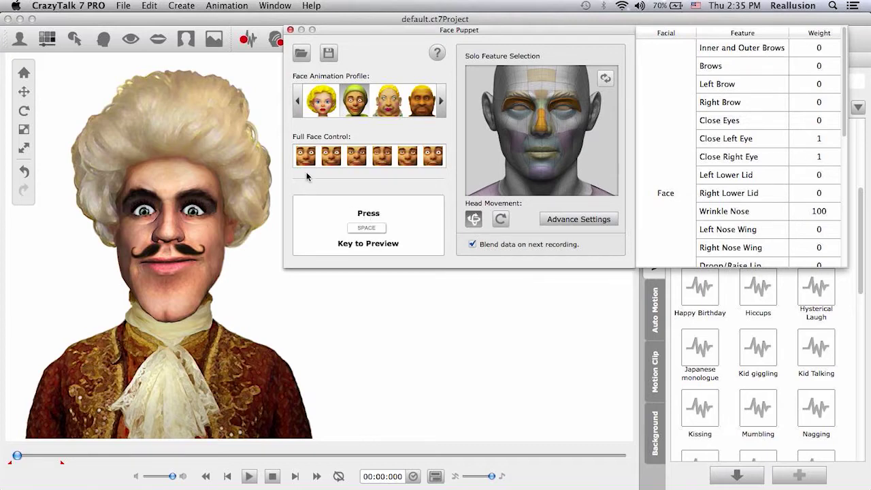
{"action": "key", "text": "space"}
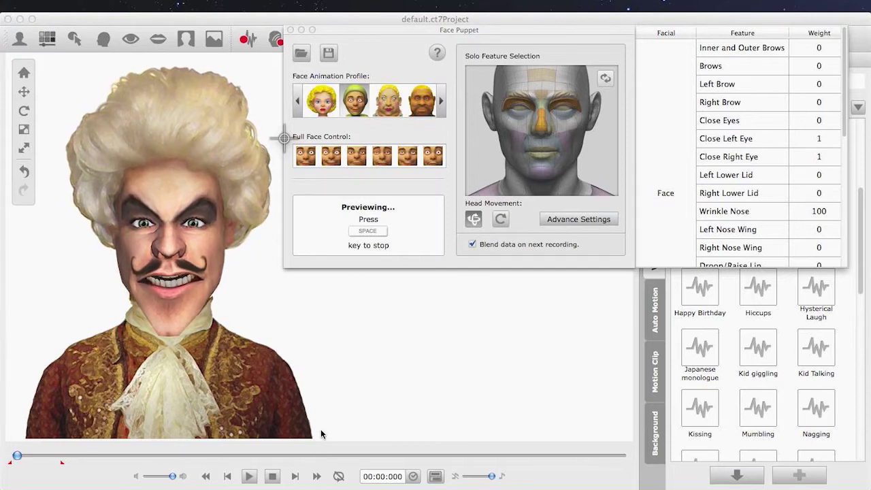
{"action": "key", "text": "space"}
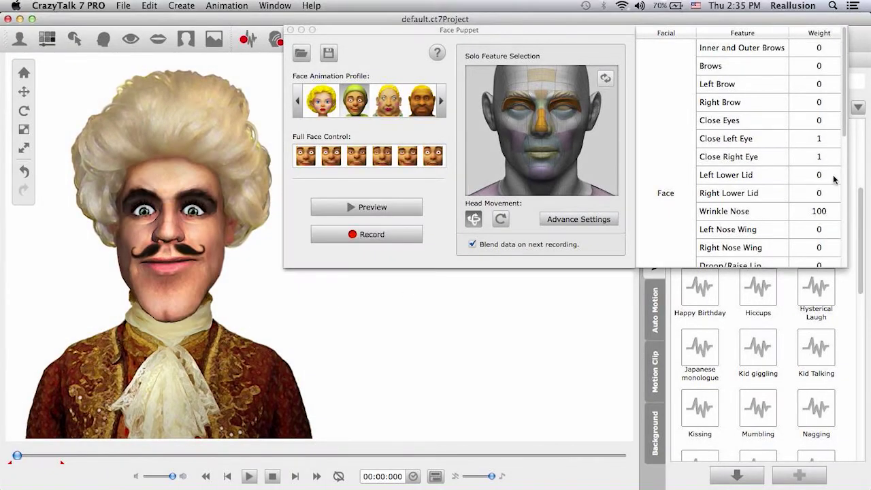
- Set the weights of the Close Right Eye and Close Left Eye features to 100
{"action": "double_click", "coordinate": [823, 158]}
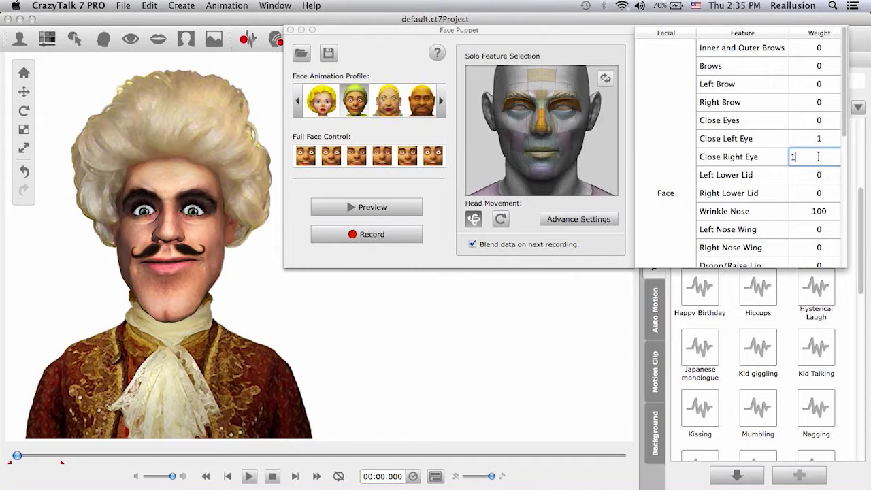
{"action": "type", "text": "00"}
{"action": "double_click", "coordinate": [821, 139]}
{"action": "type", "text": "00"}
- Preview the puppet expression with the changed eye-closing weights and stop the preview
{"action": "left_click", "coordinate": [368, 207]}
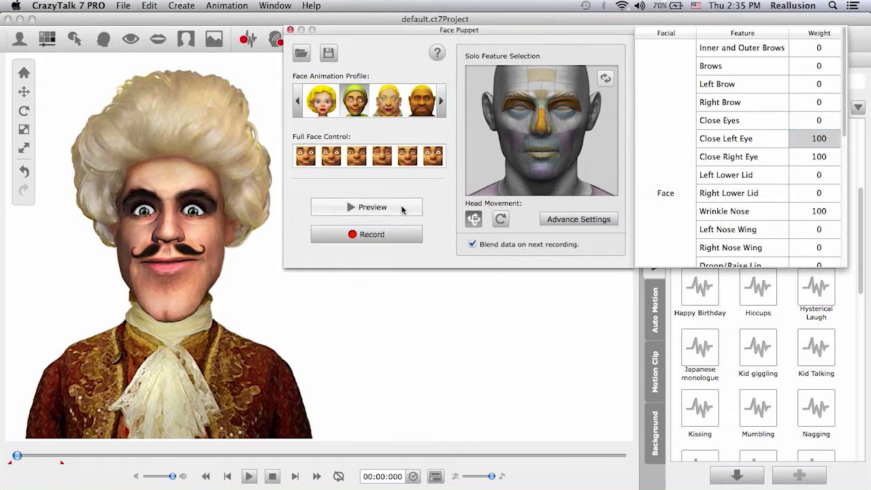
{"action": "key", "text": "space"}
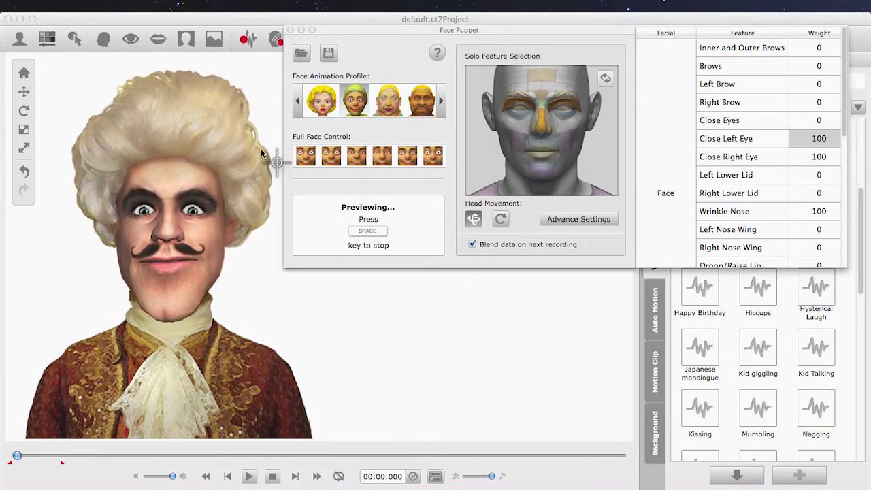
{"action": "key", "text": "space"}
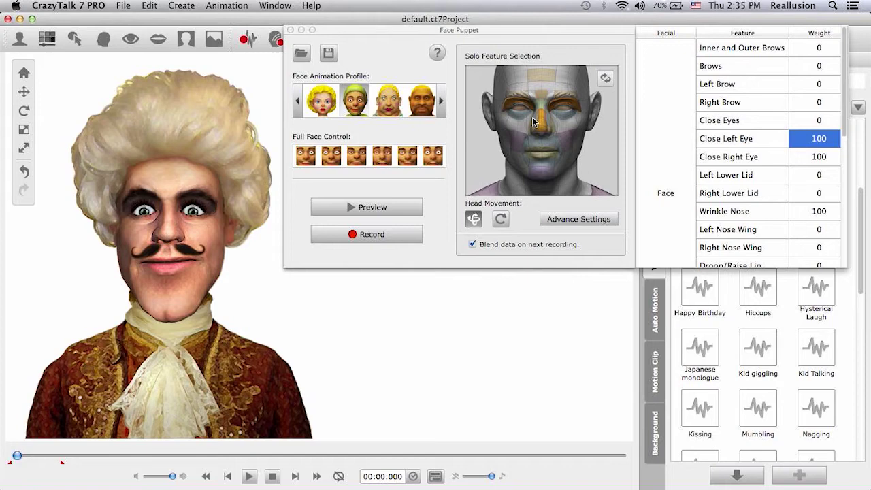
- Close Face Puppet and reset the actor to its default position on the stage
{"action": "left_click", "coordinate": [290, 30]}
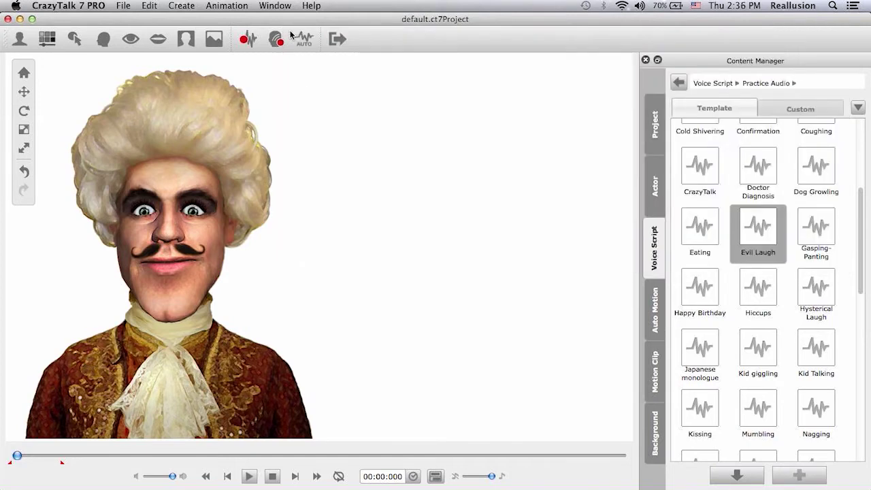
{"action": "left_click", "coordinate": [24, 92]}
{"action": "left_click", "coordinate": [24, 72]}
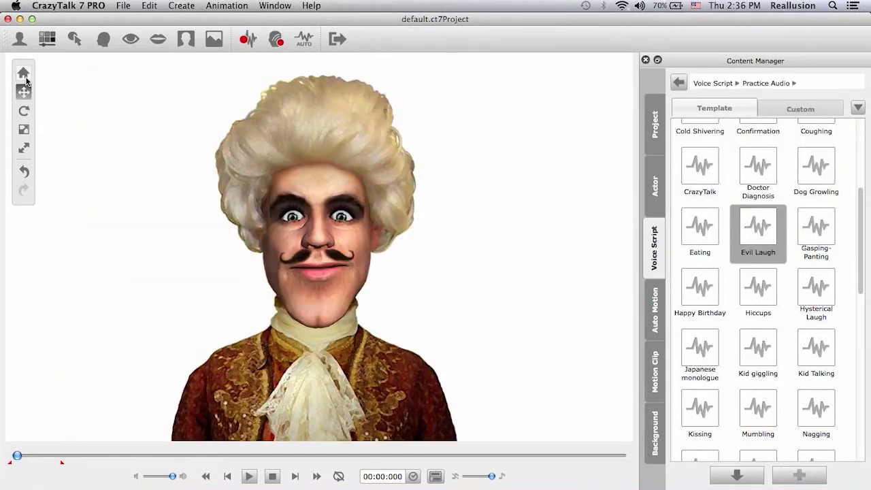
- Show the timeline zoomed out to the whole Evil Laugh clip and expand the Motion Clip track into its sub-tracks
{"action": "left_click", "coordinate": [436, 477]}
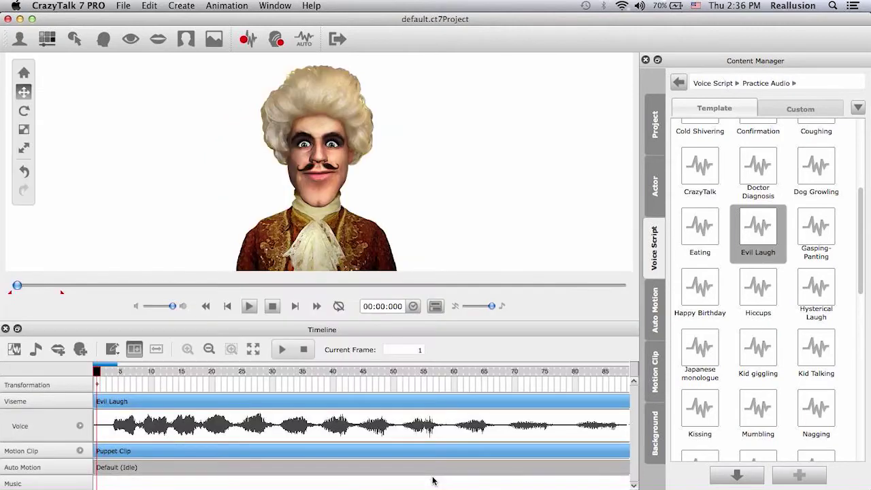
{"action": "left_click", "coordinate": [209, 349]}
{"action": "left_click", "coordinate": [209, 349]}
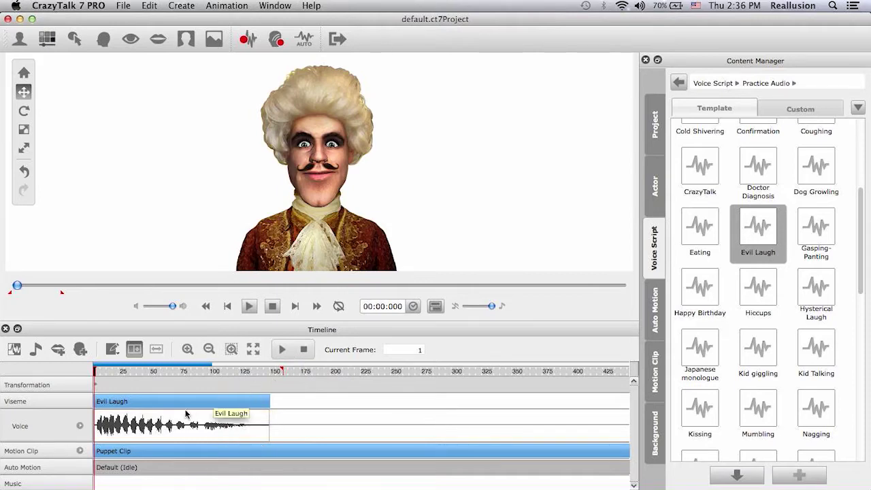
{"action": "left_click", "coordinate": [80, 451]}
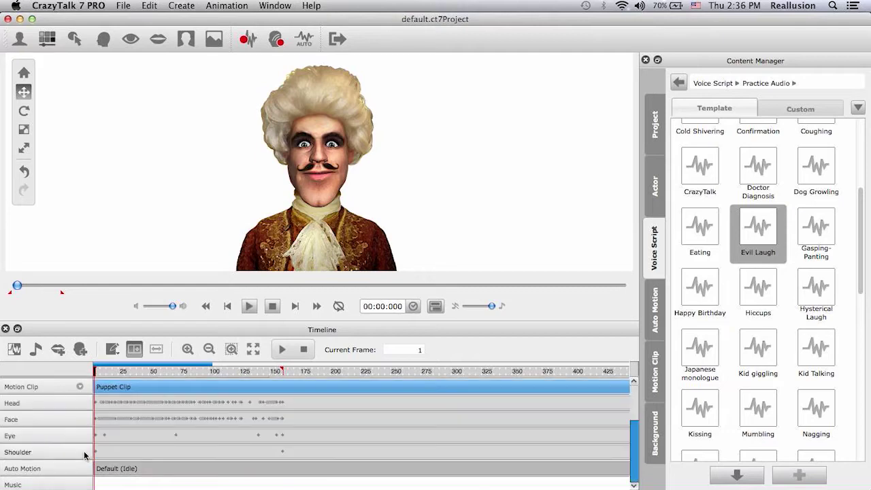
- Zoom the timeline in to individual frames and scrub the puppet clip from the start to frame 47
{"action": "left_click", "coordinate": [187, 349]}
{"action": "left_click", "coordinate": [188, 350]}
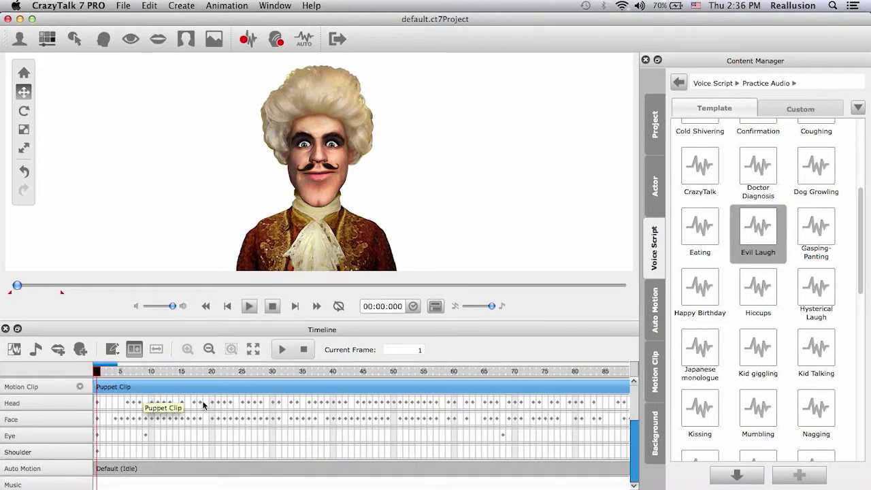
{"action": "left_click", "coordinate": [116, 372]}
{"action": "left_click_drag", "start_coordinate": [115, 373], "coordinate": [150, 380]}
{"action": "left_click_drag", "start_coordinate": [192, 383], "coordinate": [374, 388]}
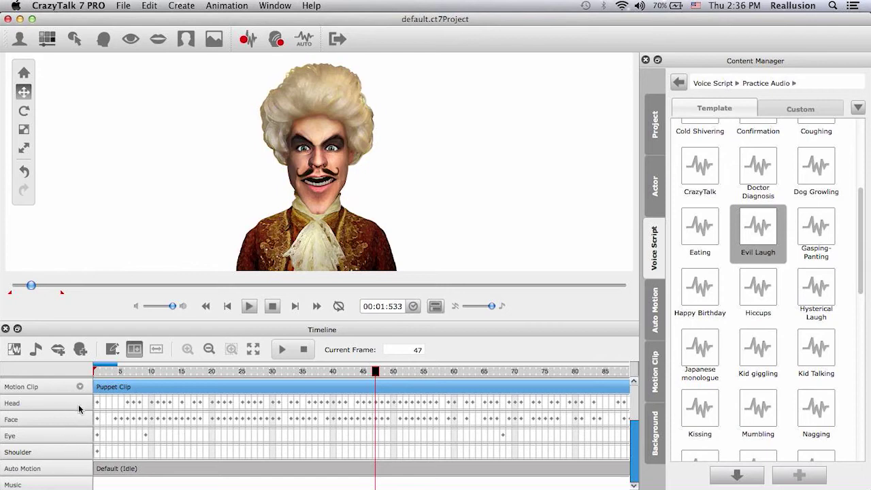
- Marquee-select the early keys on the puppet clip's Head, Face and Eye tracks, and return the playhead to the first frame
{"action": "left_click_drag", "start_coordinate": [105, 405], "coordinate": [371, 412]}
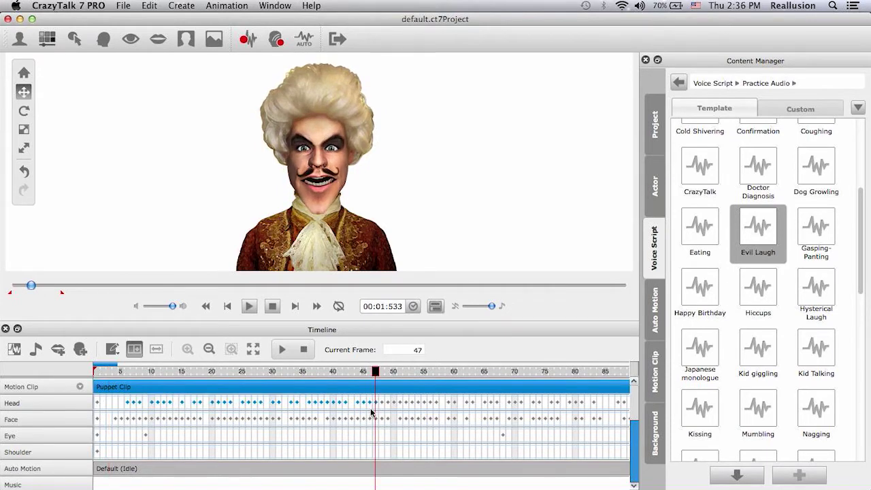
{"action": "left_click_drag", "start_coordinate": [106, 417], "coordinate": [484, 435]}
{"action": "left_click_drag", "start_coordinate": [113, 432], "coordinate": [466, 455]}
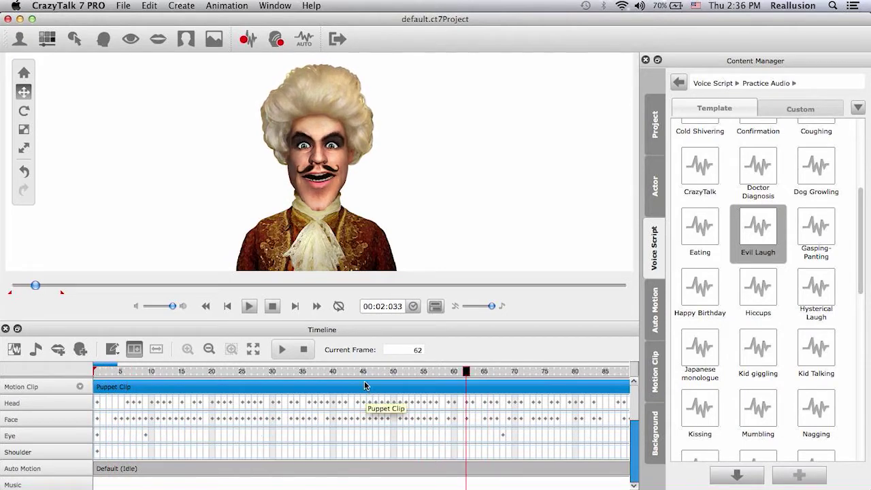
{"action": "left_click", "coordinate": [303, 349]}
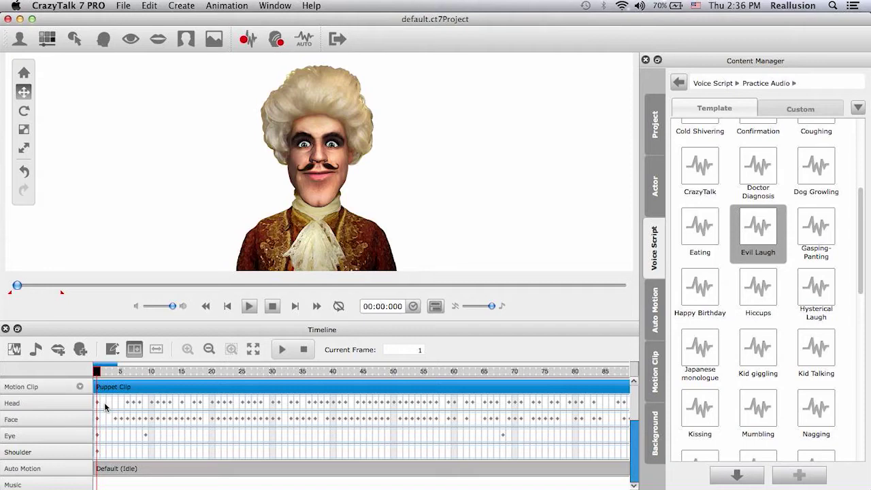
- Open the Face Key Editor beside the actor's face and display the 02-Angry expression templates
{"action": "left_click", "coordinate": [80, 349]}
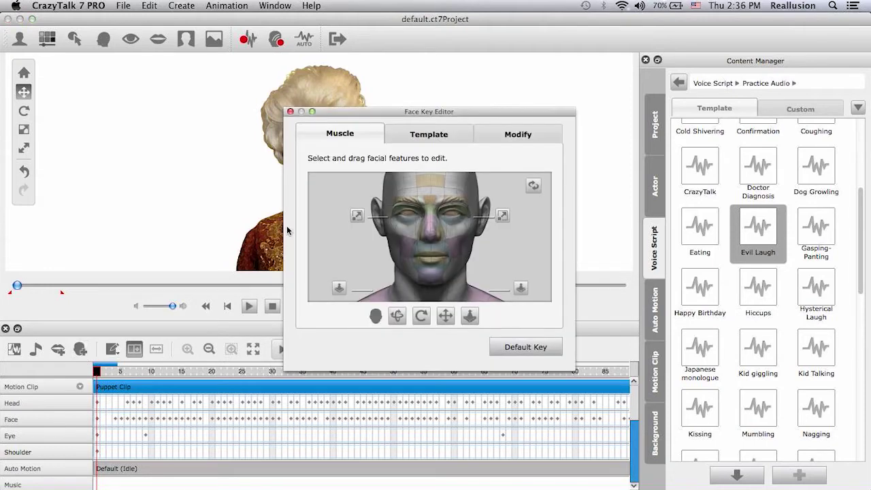
{"action": "left_click_drag", "start_coordinate": [412, 117], "coordinate": [521, 62]}
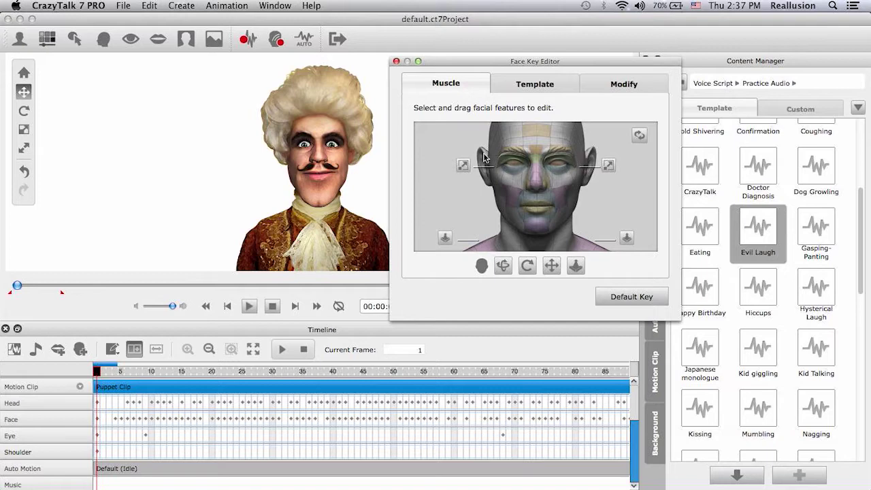
{"action": "left_click", "coordinate": [544, 87]}
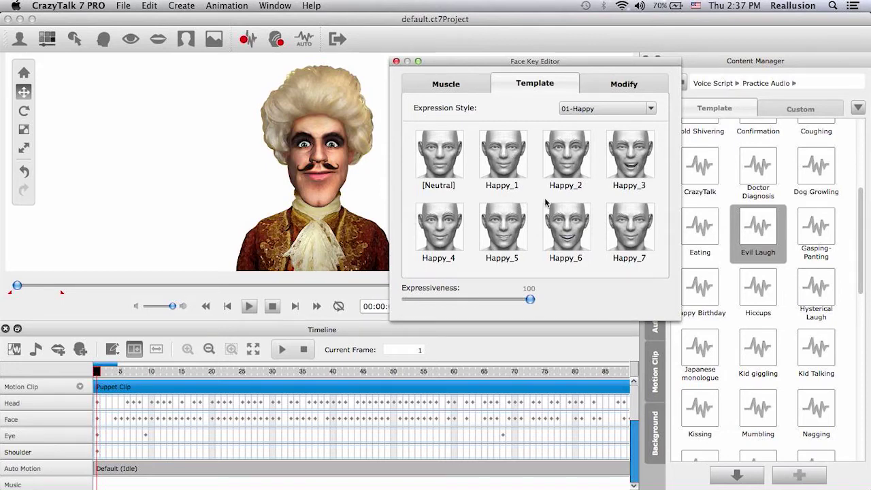
{"action": "left_click", "coordinate": [651, 109]}
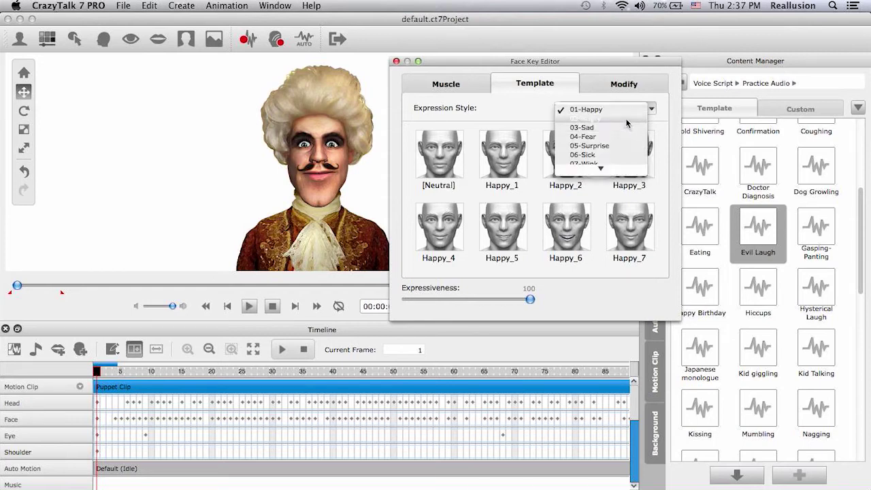
{"action": "left_click", "coordinate": [628, 119]}
{"action": "left_click", "coordinate": [614, 115]}
{"action": "left_click", "coordinate": [536, 121]}
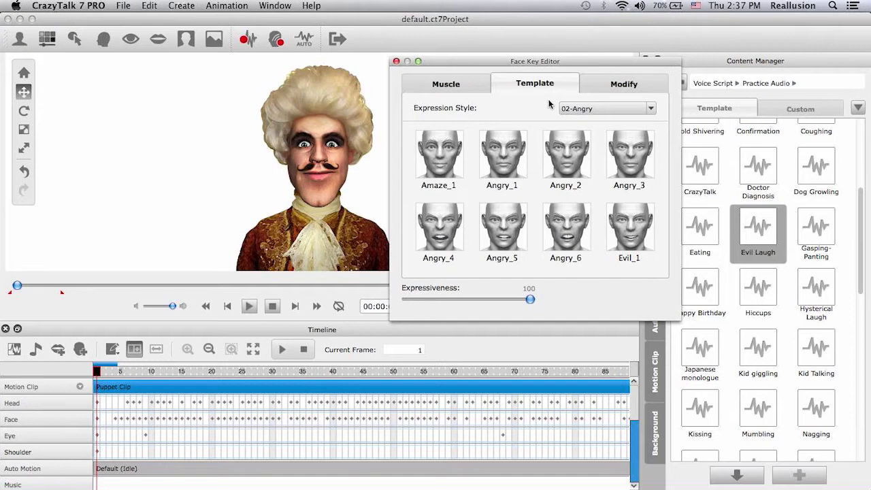
- Look over the facial feature sliders, and apply the Angry_3 template from the 02-Angry style to the face at frame 1
{"action": "left_click", "coordinate": [613, 84]}
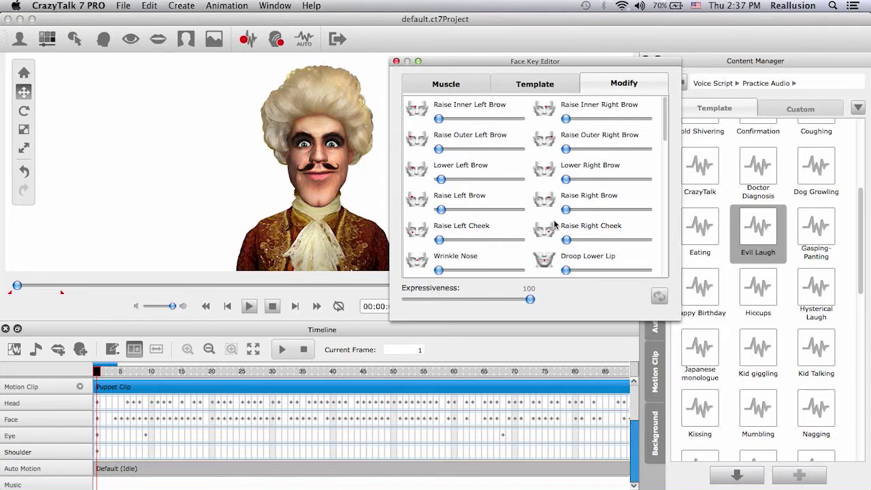
{"action": "left_click", "coordinate": [547, 89]}
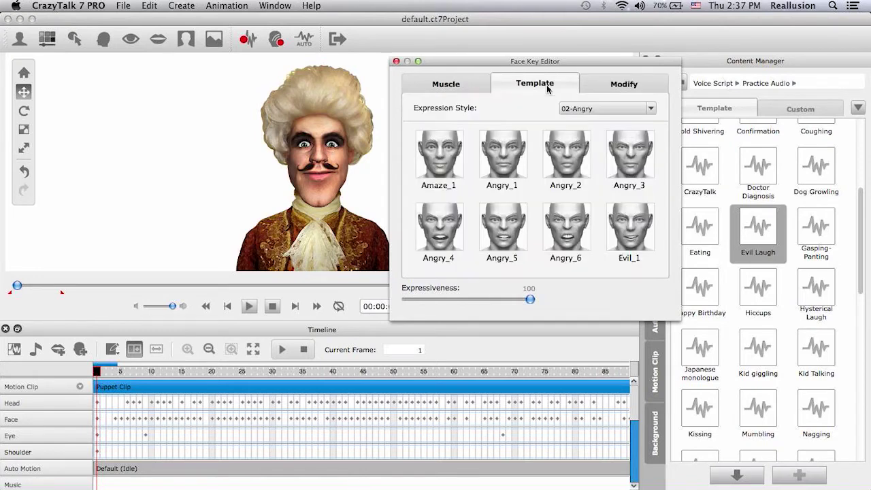
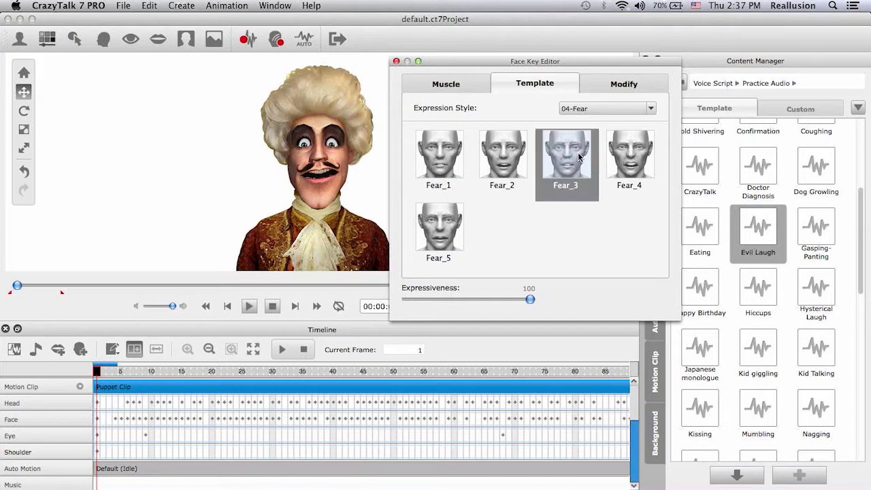
{"action": "left_click", "coordinate": [637, 114]}
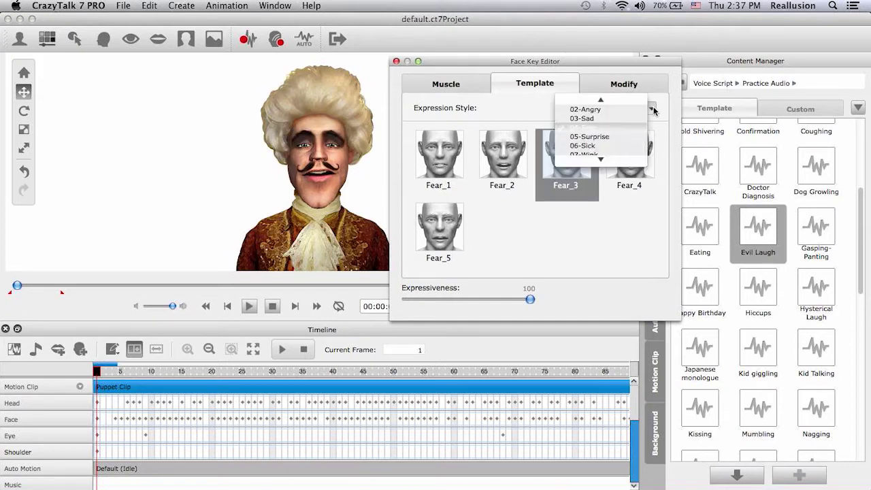
{"action": "left_click", "coordinate": [599, 113]}
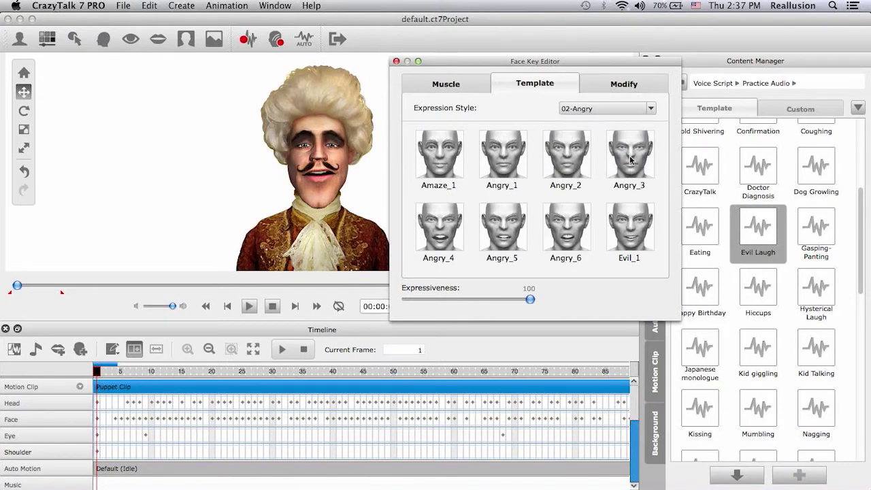
{"action": "left_click", "coordinate": [632, 158]}
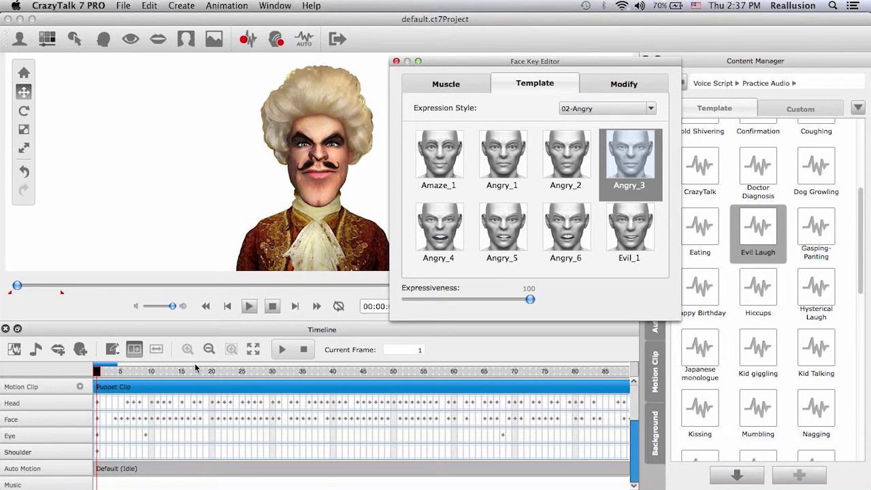
- Select the first Face key and scrub through the opening frames to check how the expression changes
{"action": "left_click", "coordinate": [99, 421]}
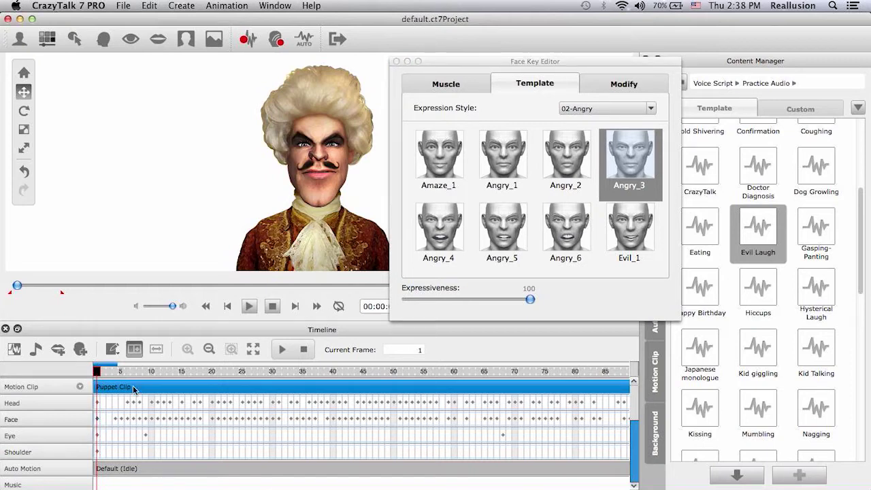
{"action": "left_click", "coordinate": [101, 373]}
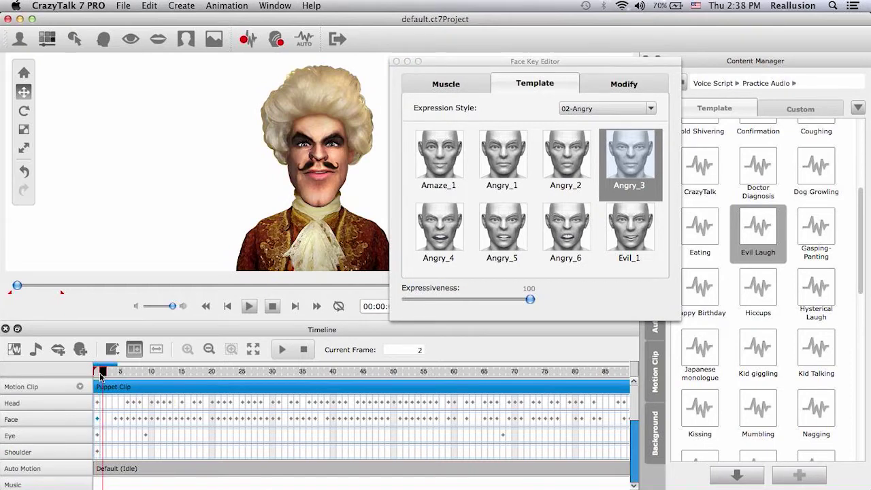
{"action": "left_click_drag", "start_coordinate": [105, 380], "coordinate": [136, 386]}
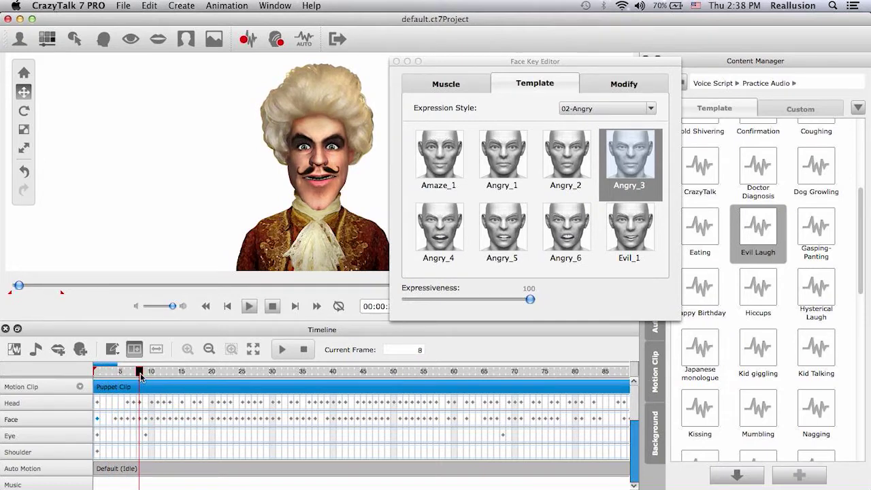
{"action": "mouse_move", "coordinate": [140, 380]}
{"action": "left_mouse_down"}
{"action": "mouse_move", "coordinate": [165, 380]}
{"action": "mouse_move", "coordinate": [133, 380]}
{"action": "left_mouse_up"}
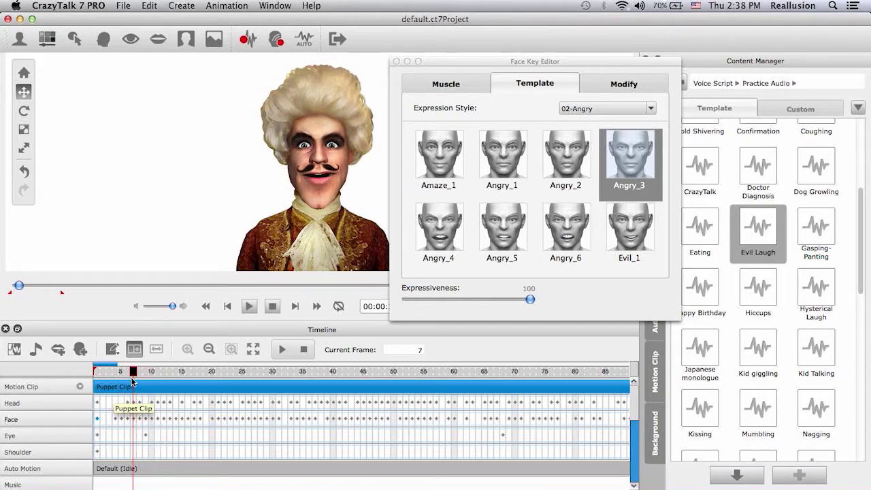
- Apply the Angry_3 expression to the Face key at frame 4 with an expressiveness of 76
{"action": "left_click_drag", "start_coordinate": [134, 372], "coordinate": [116, 381]}
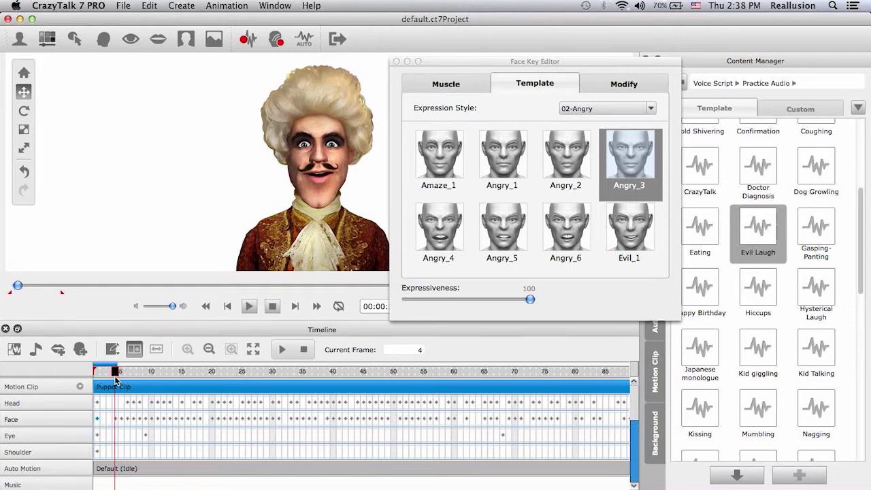
{"action": "left_click", "coordinate": [116, 420]}
{"action": "left_click", "coordinate": [620, 164]}
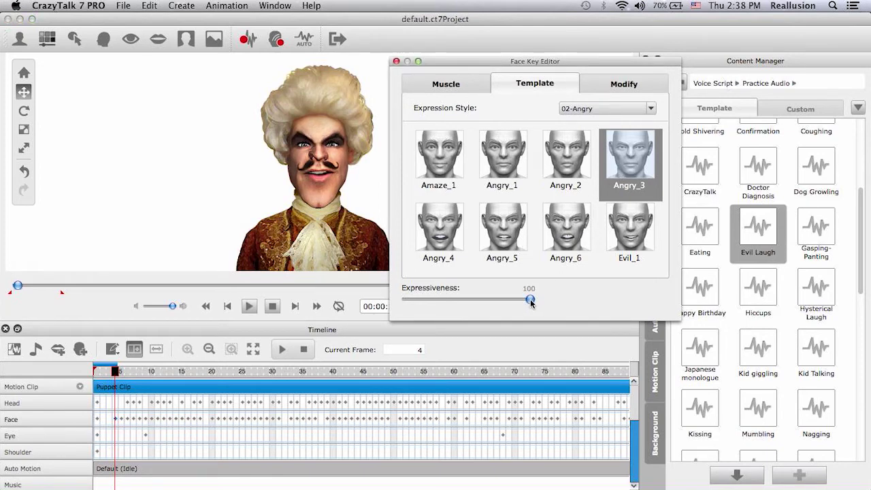
{"action": "left_click_drag", "start_coordinate": [530, 303], "coordinate": [499, 308]}
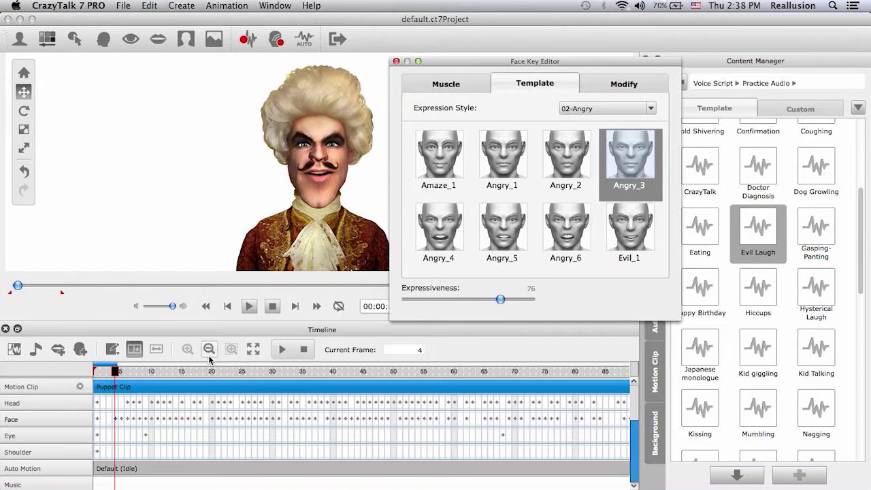
- Advance to frame 5 and apply the Angry_3 expression with an expressiveness of 37
{"action": "left_click", "coordinate": [316, 306]}
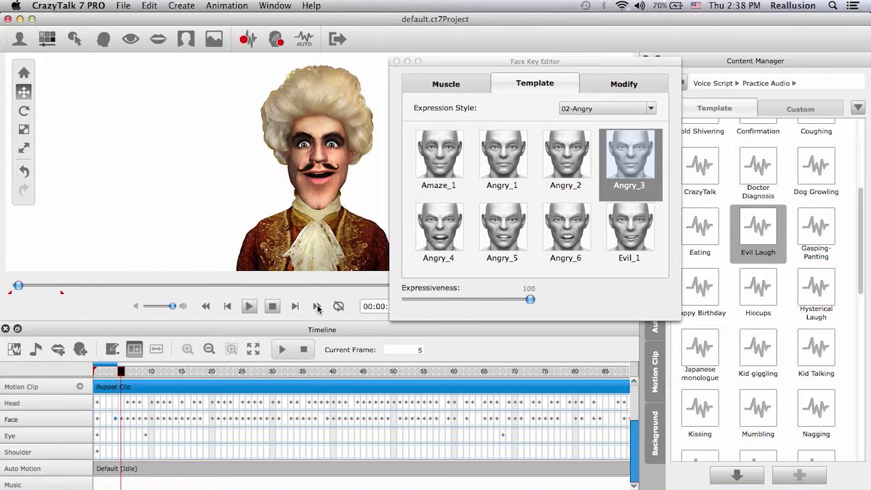
{"action": "left_click", "coordinate": [619, 148]}
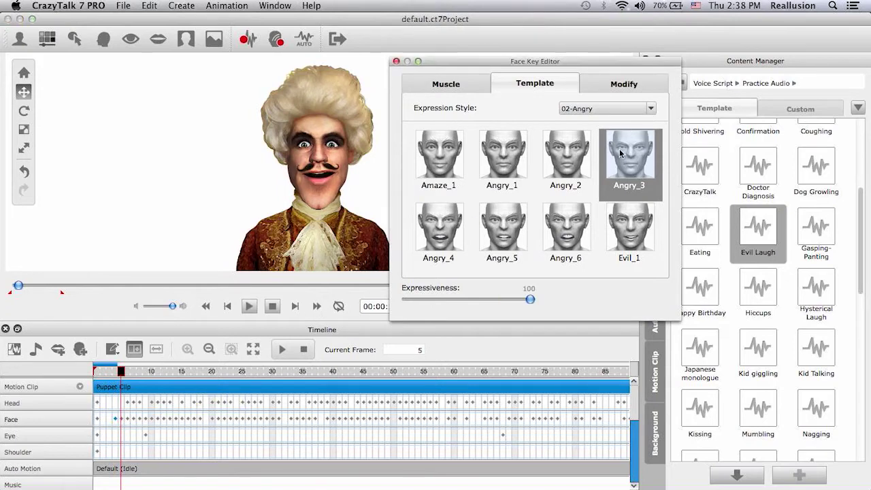
{"action": "left_click_drag", "start_coordinate": [530, 300], "coordinate": [452, 300]}
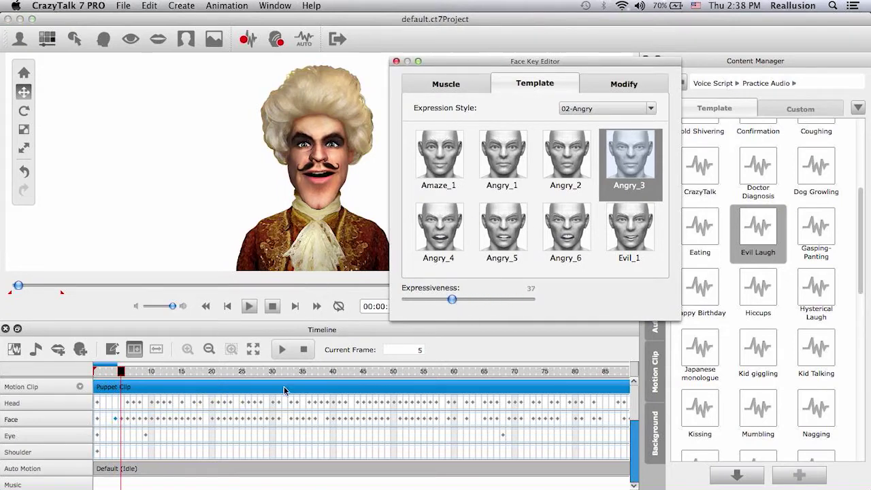
- Advance to frame 6 and apply the Angry_3 expression with an expressiveness of 46
{"action": "left_click", "coordinate": [317, 306]}
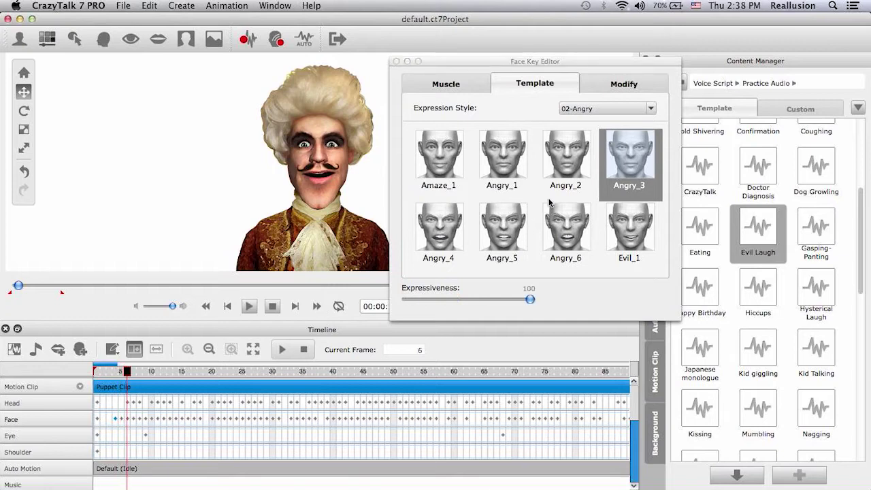
{"action": "left_click", "coordinate": [619, 167]}
{"action": "left_click_drag", "start_coordinate": [530, 300], "coordinate": [464, 300]}
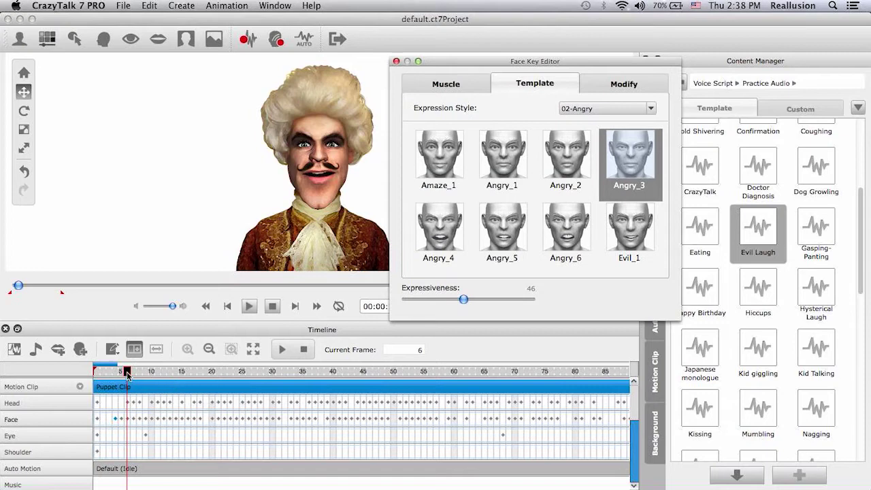
- Scrub to frame 29 and back to frame 1, and show that frame's facial feature sliders with the editor clear of the actor
{"action": "left_click_drag", "start_coordinate": [127, 371], "coordinate": [267, 371]}
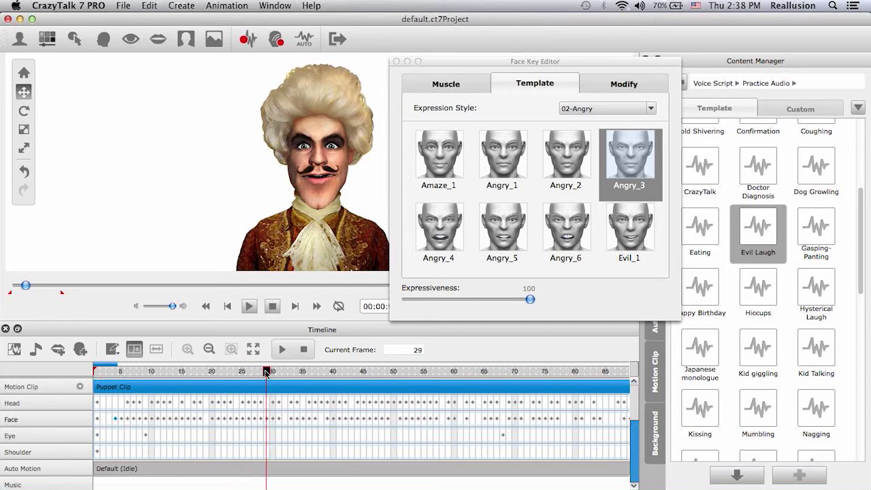
{"action": "left_click", "coordinate": [304, 349]}
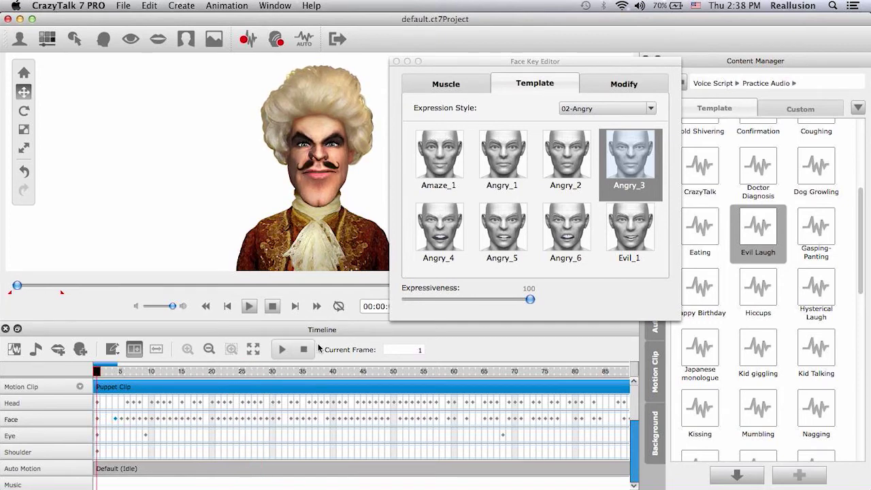
{"action": "left_click", "coordinate": [615, 85]}
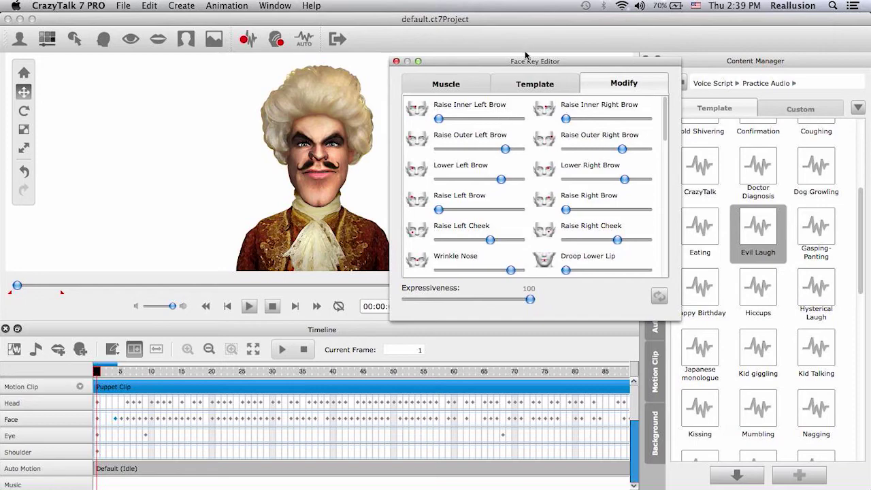
{"action": "left_click_drag", "start_coordinate": [535, 63], "coordinate": [598, 19]}
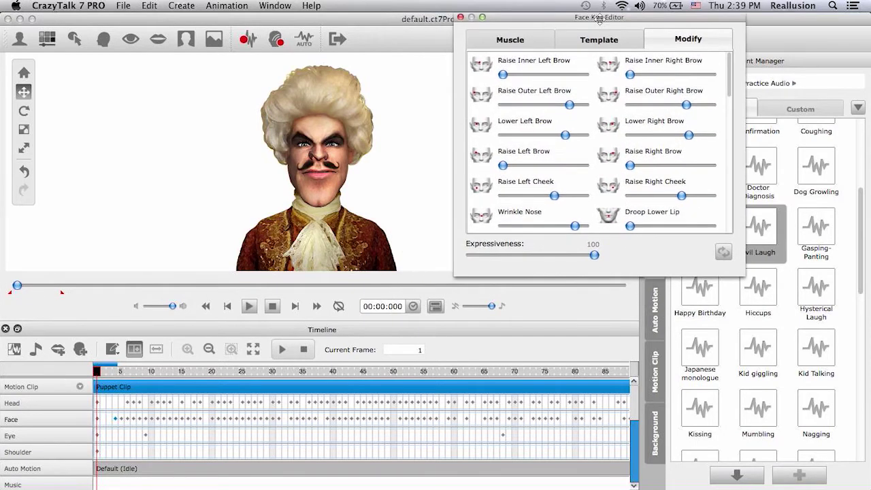
- Move the playhead to frame 127 and zoom the timeline in to single frames around it
{"action": "left_click", "coordinate": [204, 352]}
{"action": "left_click", "coordinate": [204, 352]}
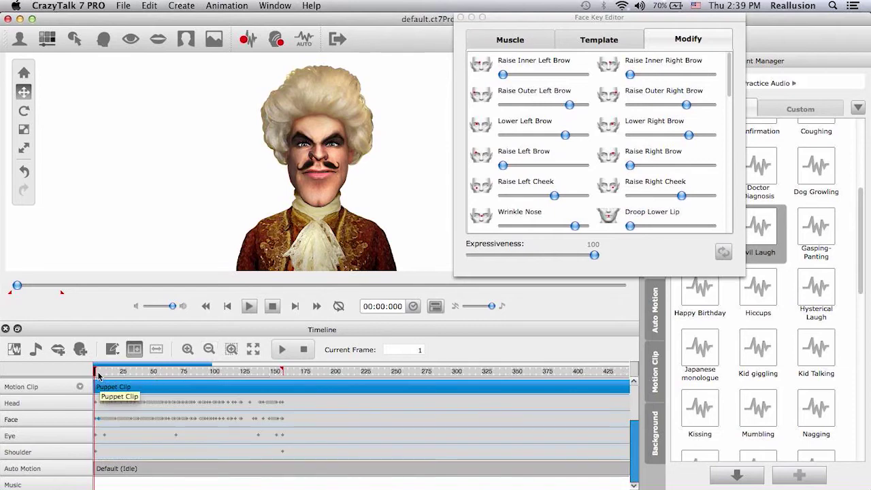
{"action": "left_click_drag", "start_coordinate": [98, 375], "coordinate": [246, 385]}
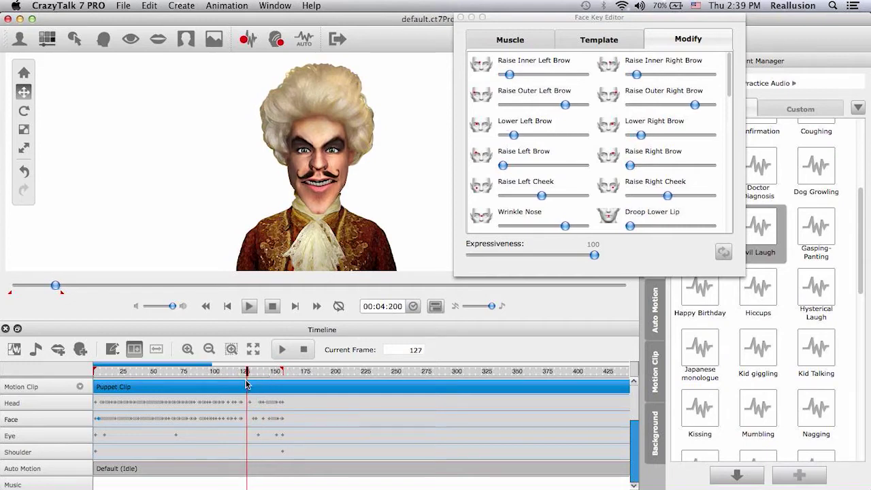
{"action": "left_click", "coordinate": [188, 349]}
{"action": "left_click", "coordinate": [190, 349]}
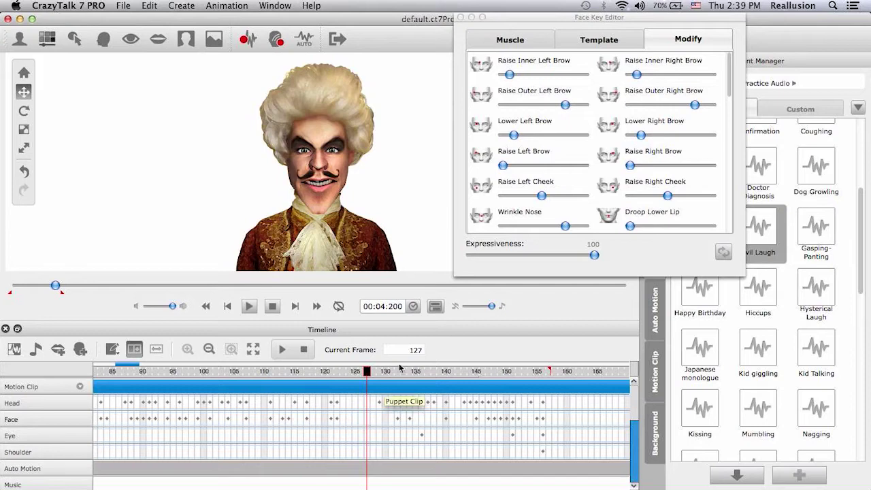
- Open the actor's jaw slightly at frame 127 with the Move Jaw Up/Down feature, and show the expression templates
{"action": "left_click_drag", "start_coordinate": [731, 80], "coordinate": [725, 217]}
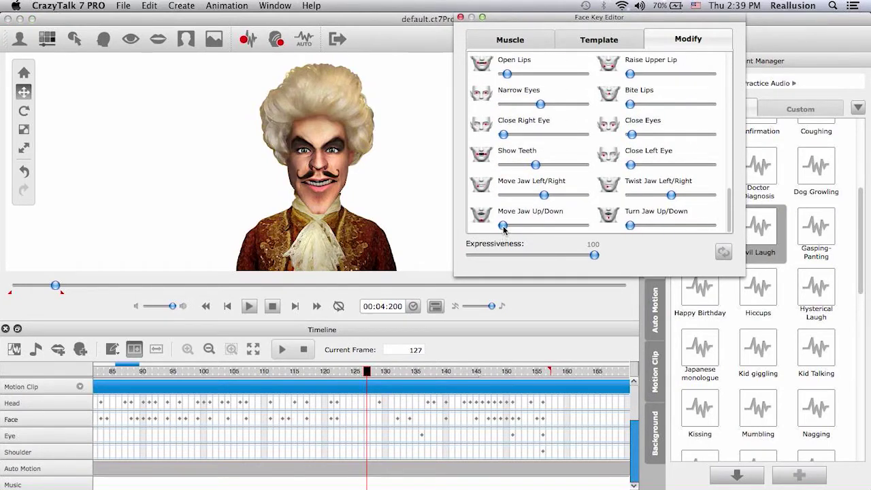
{"action": "mouse_move", "coordinate": [503, 228]}
{"action": "left_mouse_down"}
{"action": "mouse_move", "coordinate": [535, 230]}
{"action": "mouse_move", "coordinate": [498, 229]}
{"action": "mouse_move", "coordinate": [515, 231]}
{"action": "left_mouse_up"}
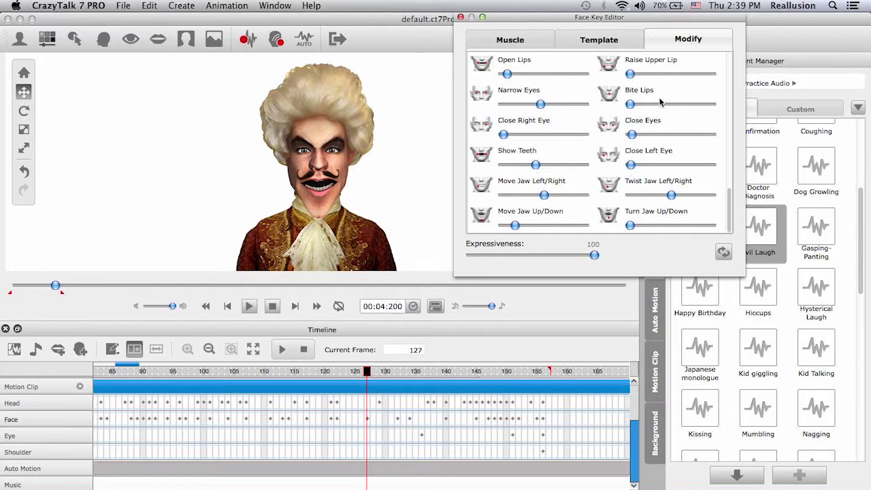
{"action": "left_click", "coordinate": [586, 44]}
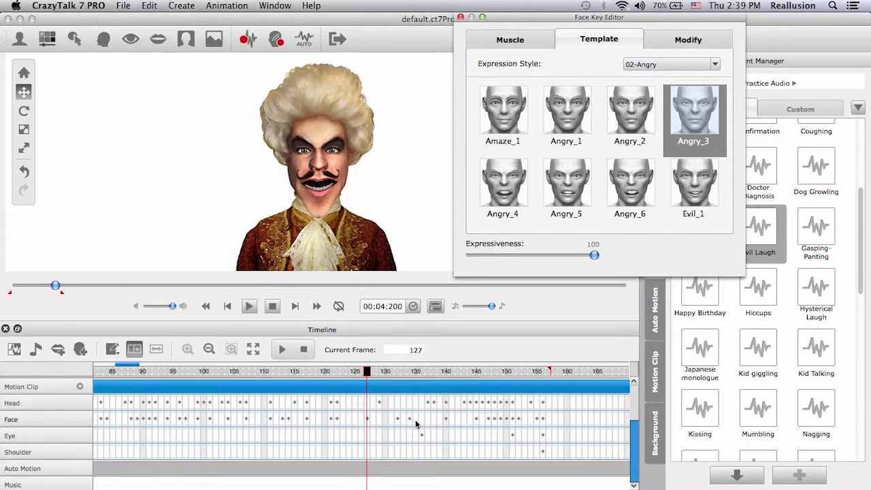
- Show the facial muscle controls and select the Face track keys from frame 125 through frame 156
{"action": "left_click", "coordinate": [507, 42]}
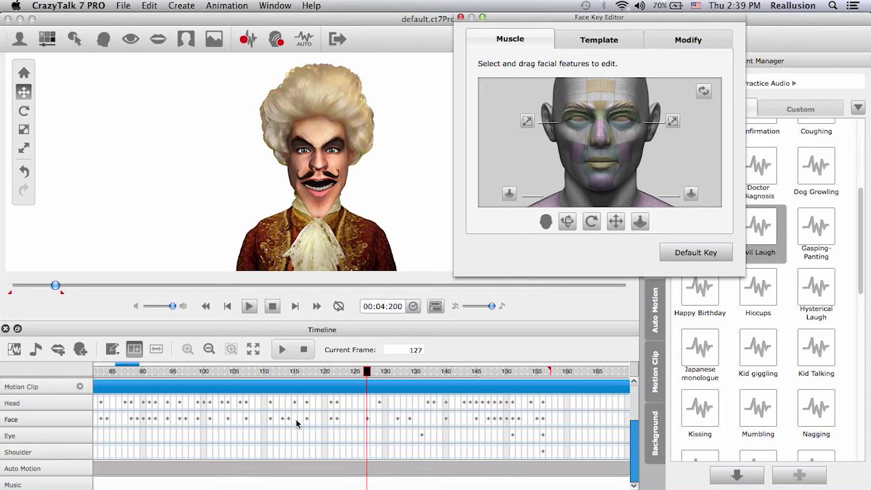
{"action": "left_click_drag", "start_coordinate": [355, 419], "coordinate": [544, 429]}
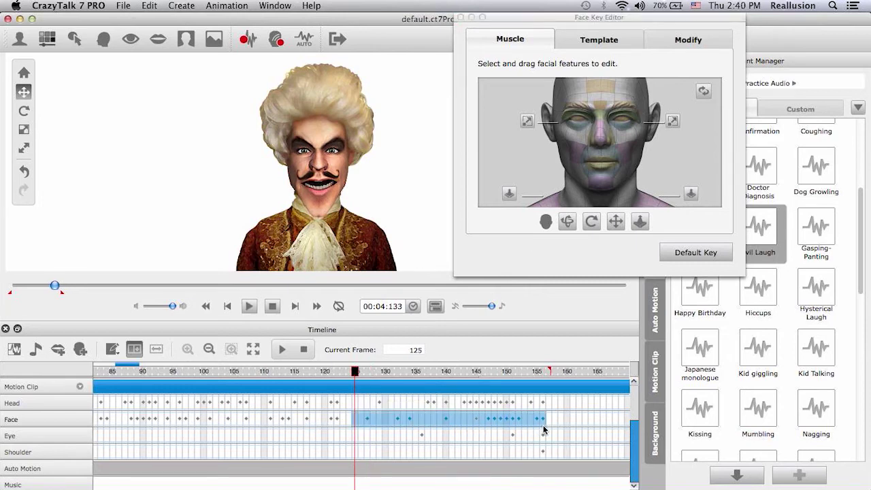
{"action": "left_click", "coordinate": [544, 429]}
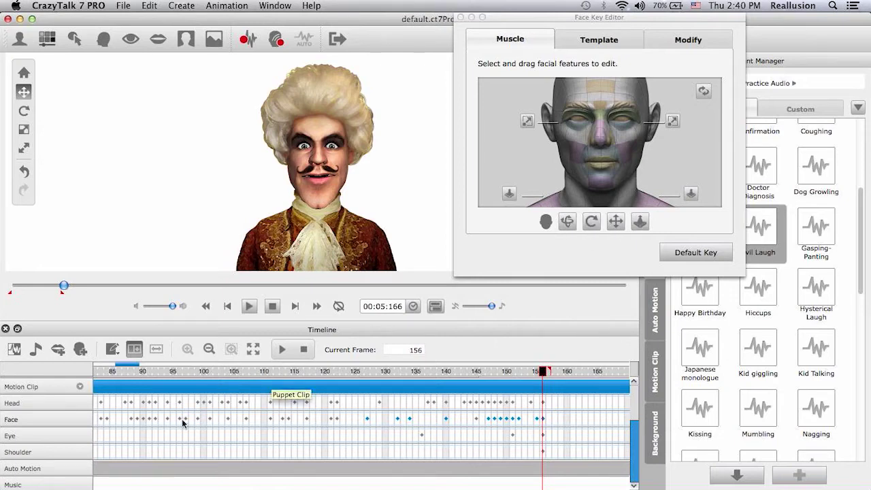
- With the eyes and shoulders picked among the muscles, apply the default key at frame 156 and clear the muscle selection
{"action": "left_click", "coordinate": [577, 123]}
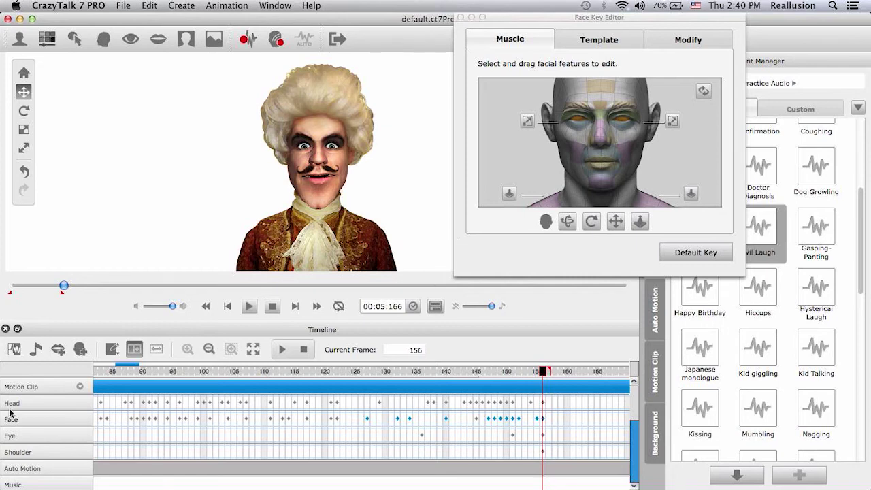
{"action": "left_click", "coordinate": [555, 204]}
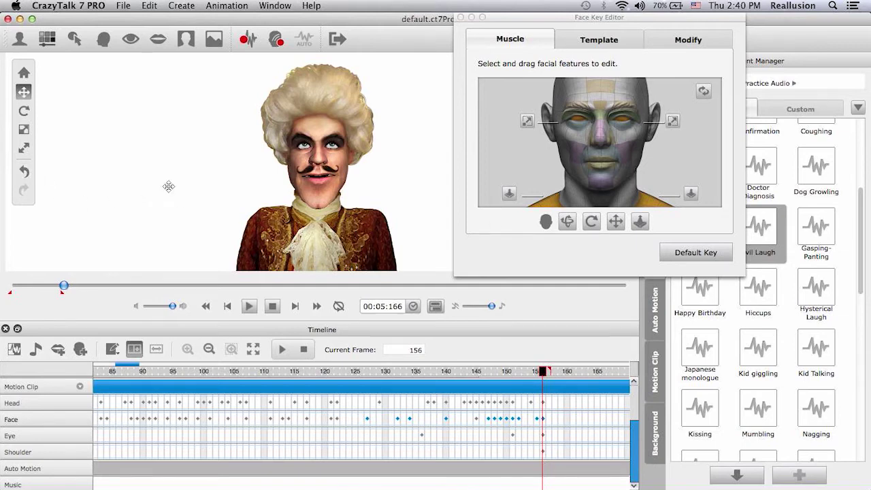
{"action": "left_click", "coordinate": [695, 253]}
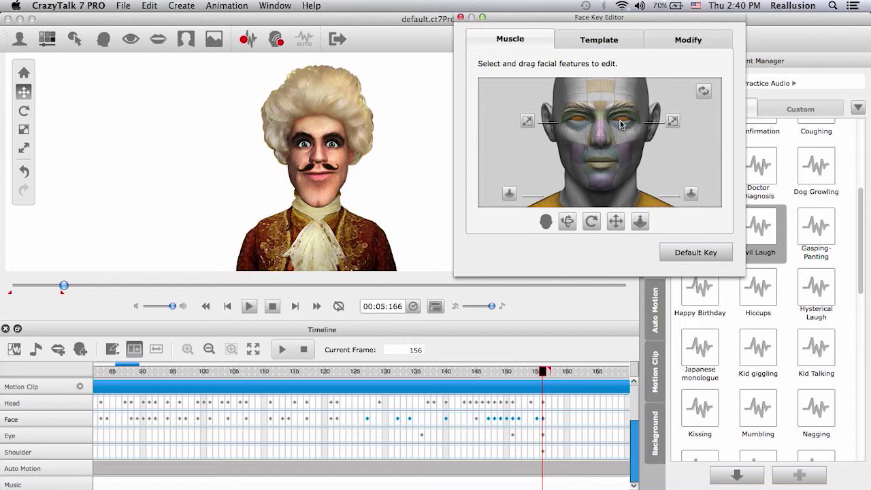
{"action": "left_click", "coordinate": [705, 92]}
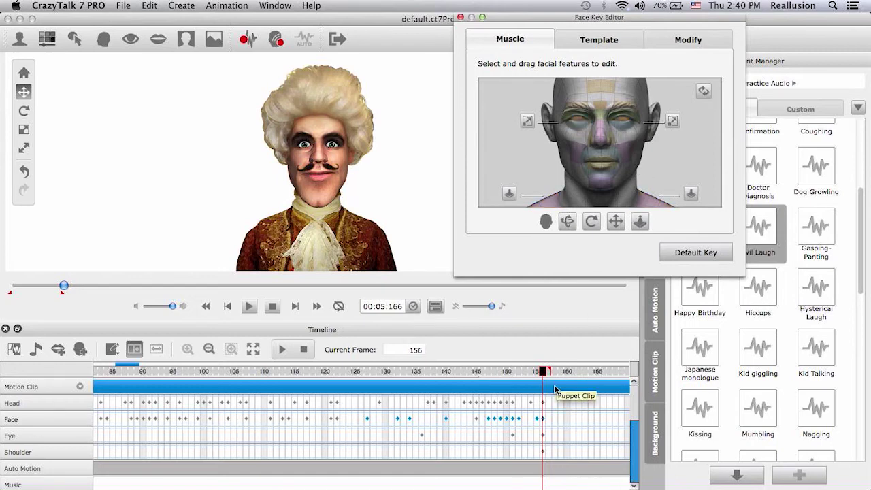
- Go to frame 125 and shut the actor's eyes by raising the Close Eyes feature almost to its maximum
{"action": "left_click", "coordinate": [537, 372]}
{"action": "left_click", "coordinate": [419, 373]}
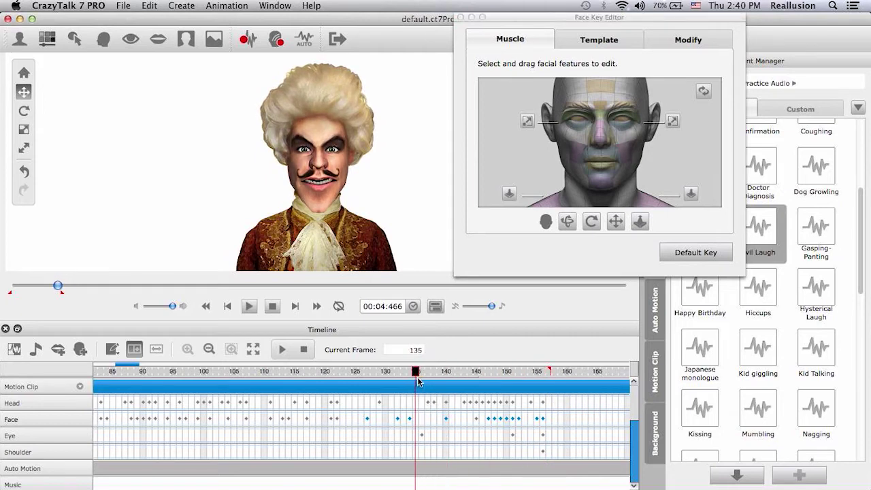
{"action": "left_click_drag", "start_coordinate": [419, 381], "coordinate": [351, 385]}
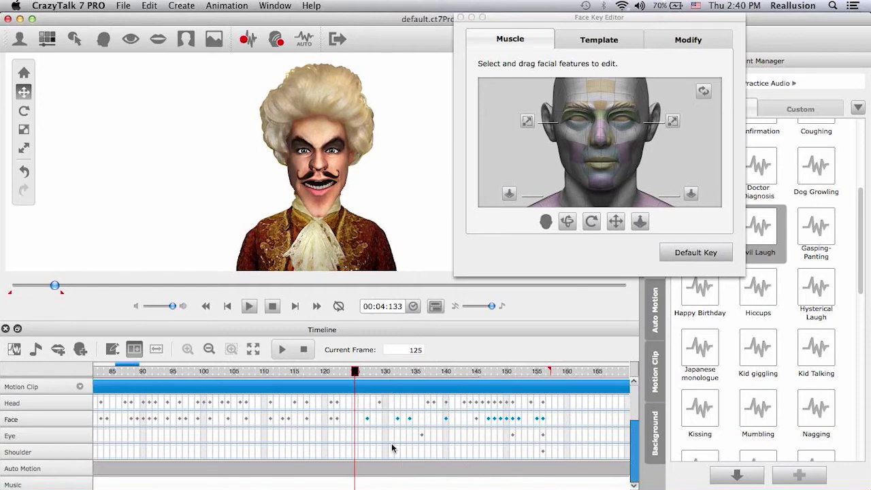
{"action": "left_click", "coordinate": [210, 350]}
{"action": "left_click", "coordinate": [188, 350]}
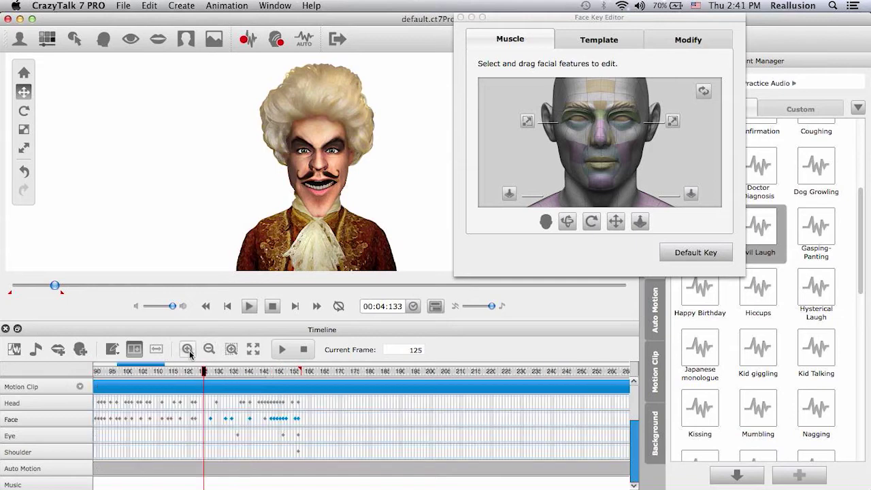
{"action": "mouse_move", "coordinate": [356, 373]}
{"action": "left_mouse_down"}
{"action": "mouse_move", "coordinate": [342, 373]}
{"action": "mouse_move", "coordinate": [355, 374]}
{"action": "left_mouse_up"}
{"action": "left_click", "coordinate": [697, 47]}
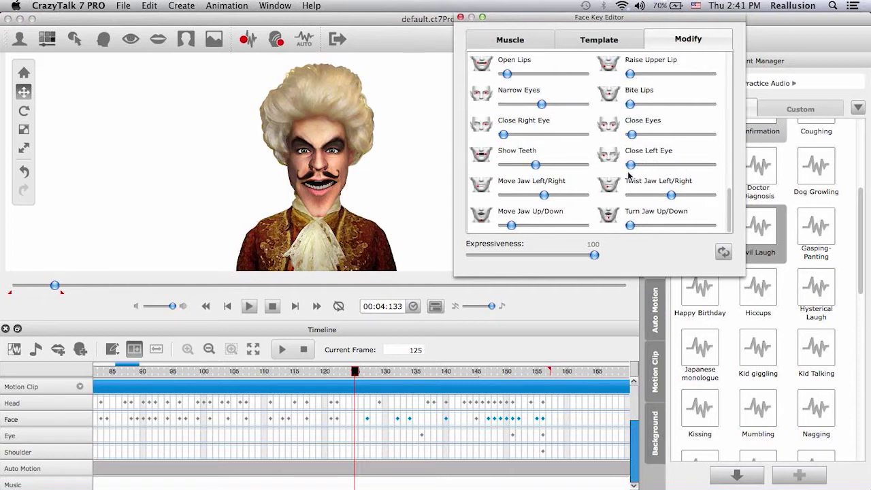
{"action": "mouse_move", "coordinate": [630, 166]}
{"action": "left_mouse_down"}
{"action": "mouse_move", "coordinate": [673, 166]}
{"action": "mouse_move", "coordinate": [620, 169]}
{"action": "left_mouse_up"}
{"action": "left_click_drag", "start_coordinate": [633, 135], "coordinate": [737, 141]}
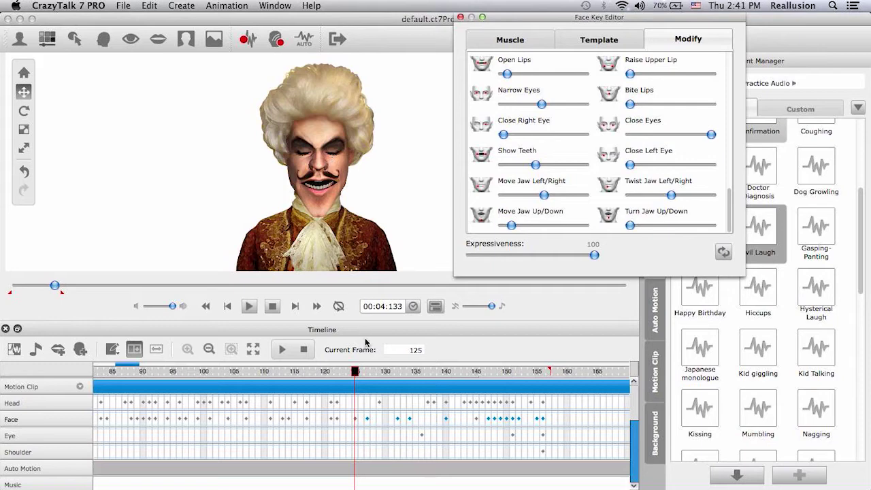
- Return the playhead to frame 1 and scale the timeline so the whole set of keys fits in view
{"action": "left_click_drag", "start_coordinate": [357, 374], "coordinate": [302, 378]}
{"action": "left_click", "coordinate": [305, 351]}
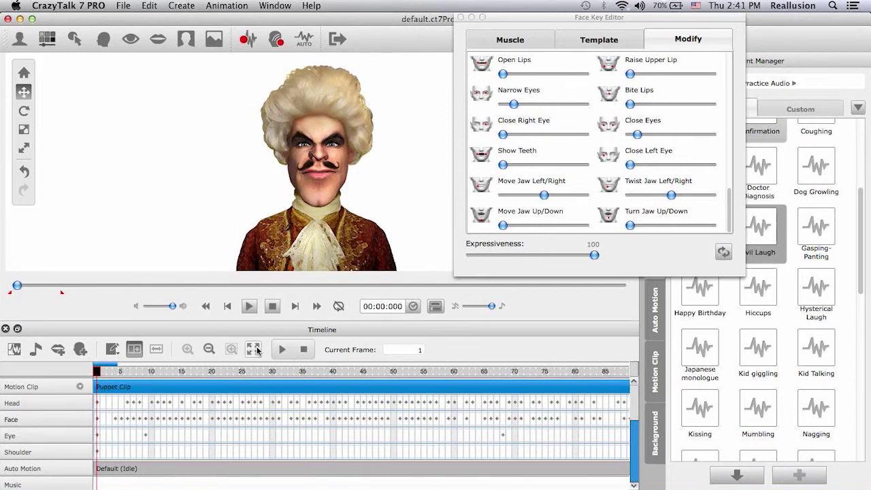
{"action": "left_click", "coordinate": [255, 349]}
{"action": "left_click", "coordinate": [193, 351]}
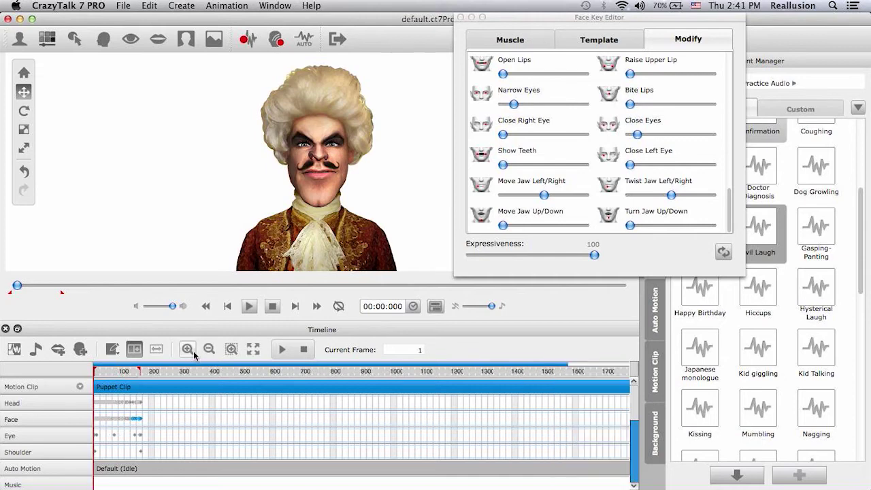
{"action": "left_click", "coordinate": [193, 350]}
{"action": "left_click", "coordinate": [193, 351]}
{"action": "left_click", "coordinate": [193, 351]}
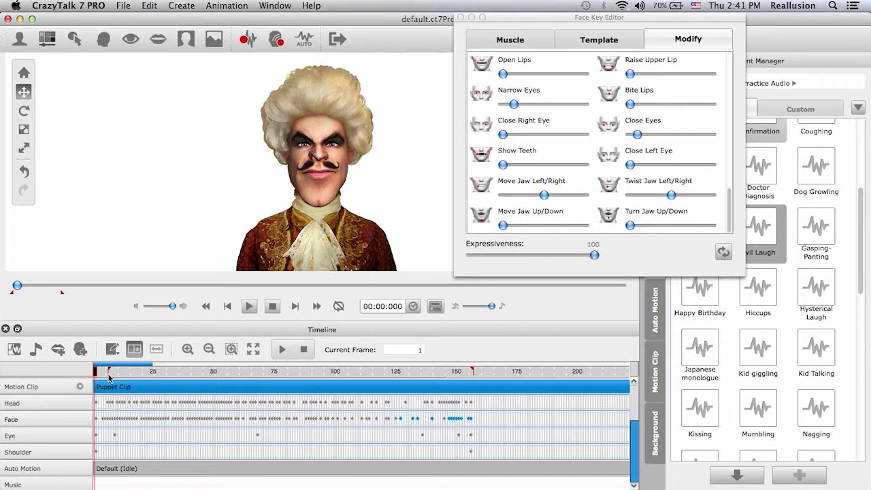
- Scrub to frame 116, rewind, and try moving the range's start marker to about frame 84 before restoring it to the beginning
{"action": "left_click_drag", "start_coordinate": [96, 376], "coordinate": [373, 380]}
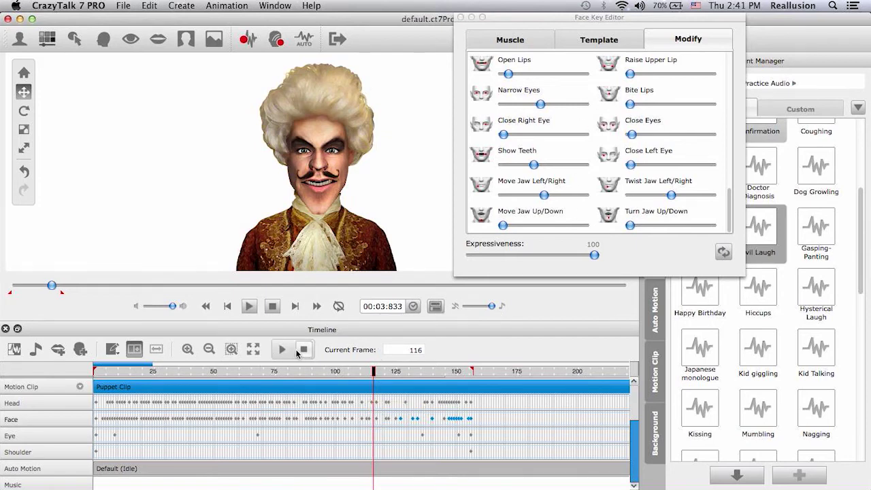
{"action": "left_click", "coordinate": [305, 349]}
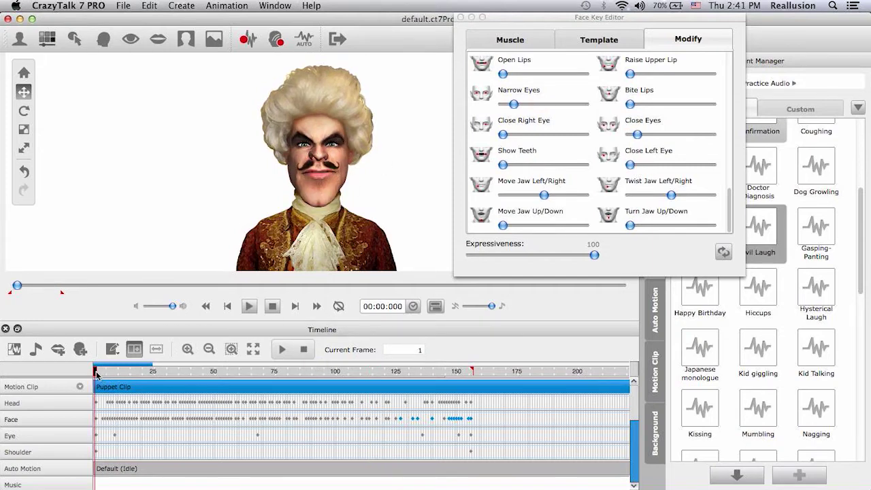
{"action": "left_click_drag", "start_coordinate": [96, 373], "coordinate": [296, 382]}
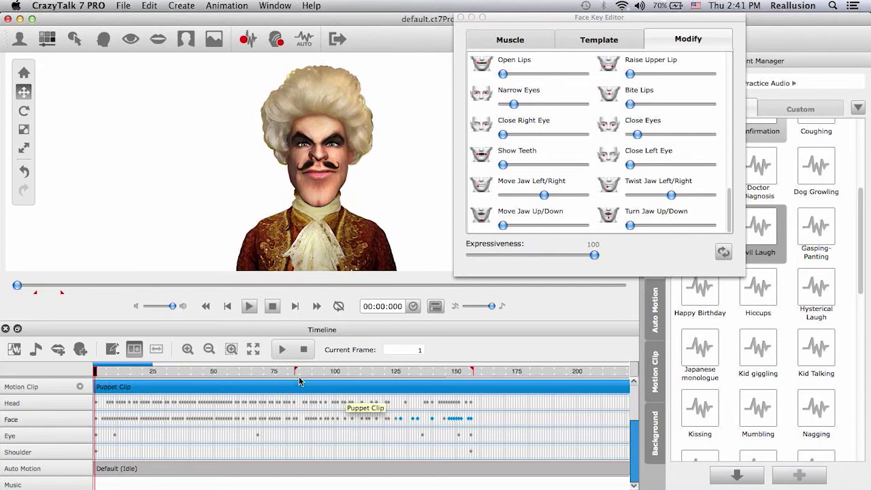
{"action": "mouse_move", "coordinate": [154, 379]}
{"action": "left_mouse_down"}
{"action": "mouse_move", "coordinate": [88, 381]}
{"action": "mouse_move", "coordinate": [414, 387]}
{"action": "mouse_move", "coordinate": [67, 389]}
{"action": "left_mouse_up"}
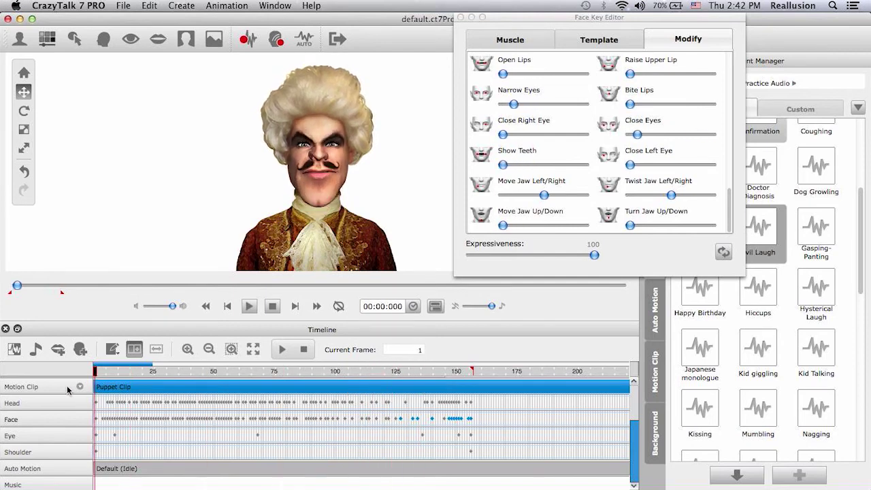
- Select the shoulders in the muscle controls and set a Shoulder key at frame 10
{"action": "left_click", "coordinate": [515, 41]}
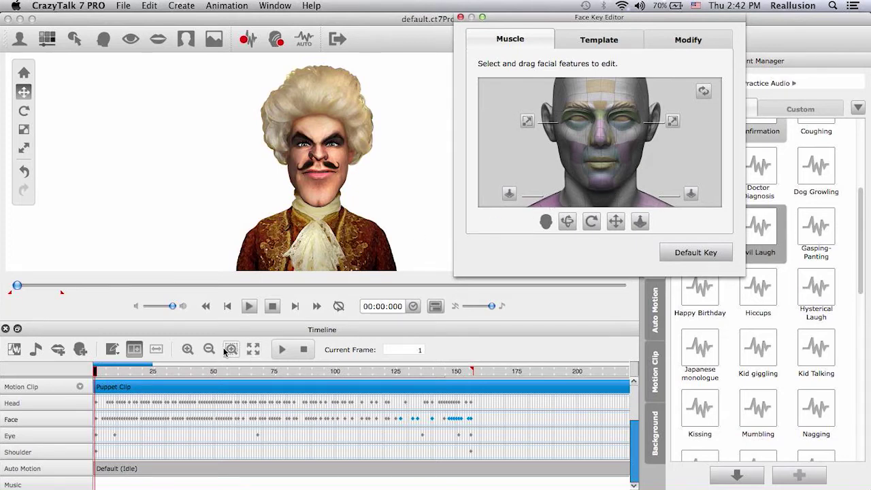
{"action": "left_click", "coordinate": [188, 349]}
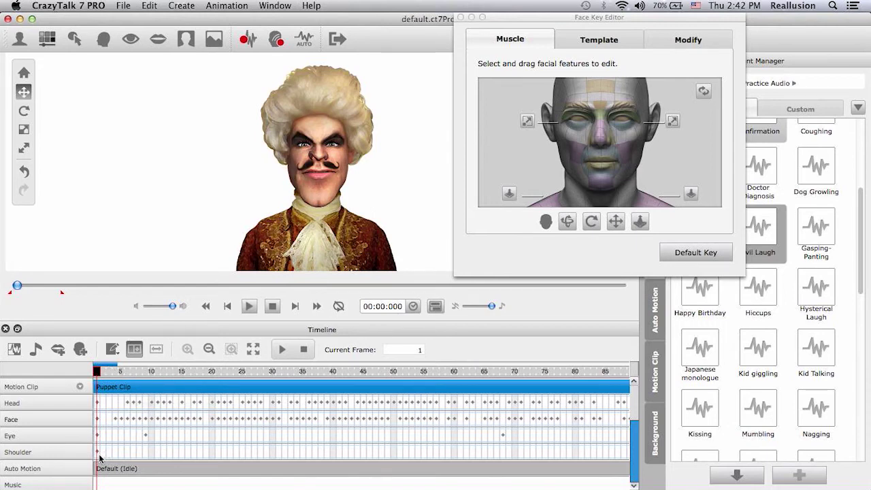
{"action": "left_click", "coordinate": [557, 203]}
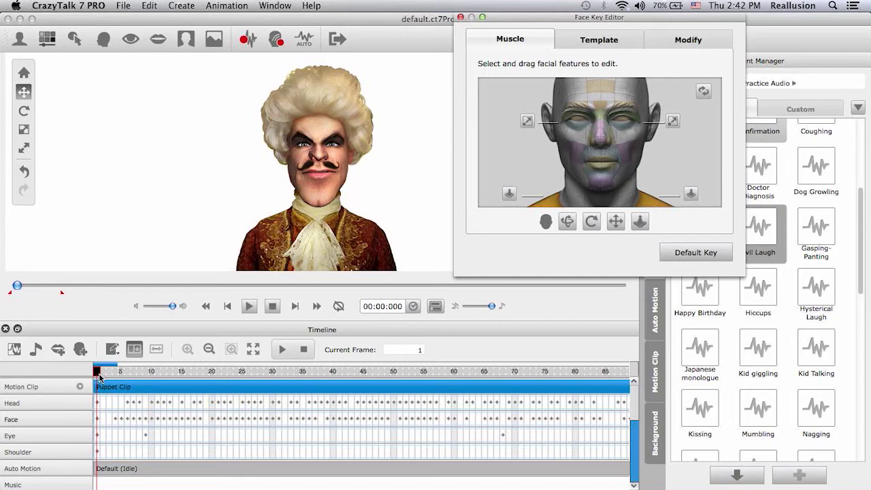
{"action": "left_click_drag", "start_coordinate": [98, 376], "coordinate": [150, 385]}
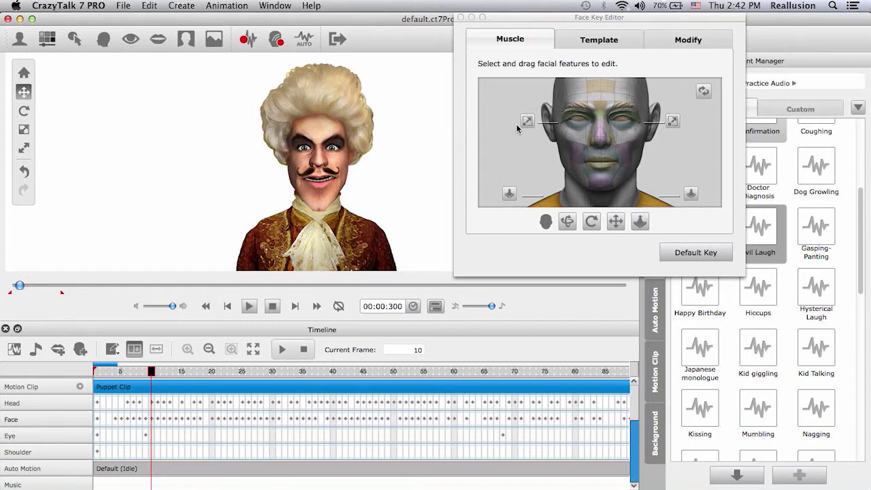
{"action": "left_click", "coordinate": [487, 193]}
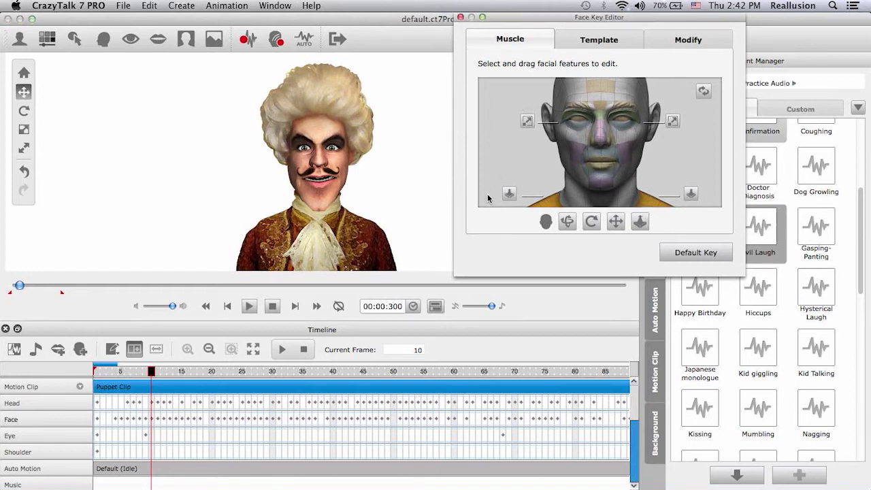
{"action": "left_click", "coordinate": [496, 123]}
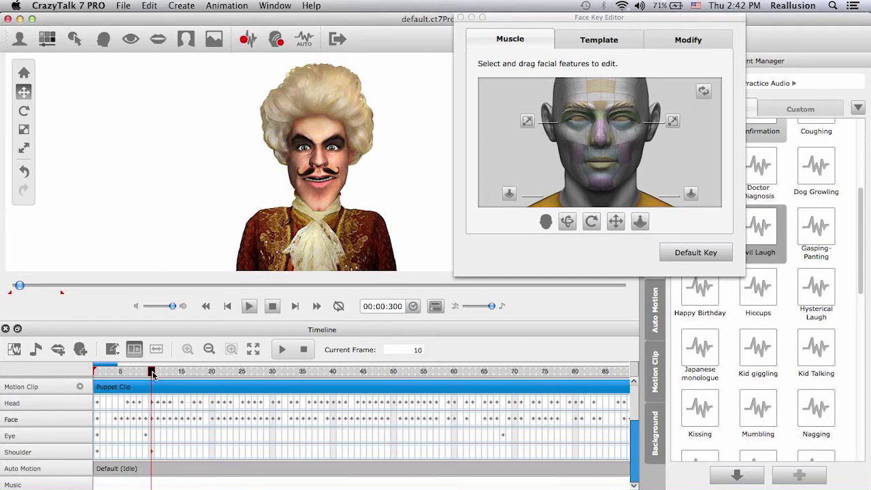
- Copy the Shoulder key at frame 1 and paste it at frame 20
{"action": "left_click_drag", "start_coordinate": [153, 373], "coordinate": [212, 383]}
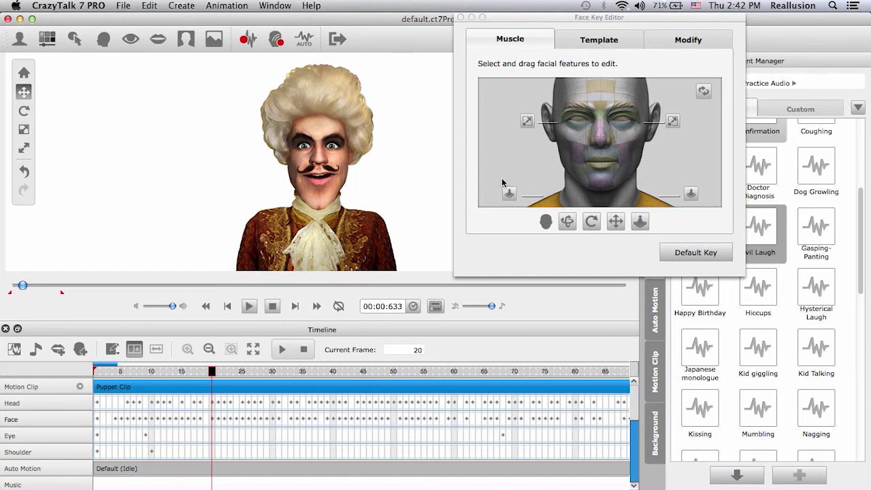
{"action": "left_click", "coordinate": [98, 452]}
{"action": "right_click", "coordinate": [98, 451]}
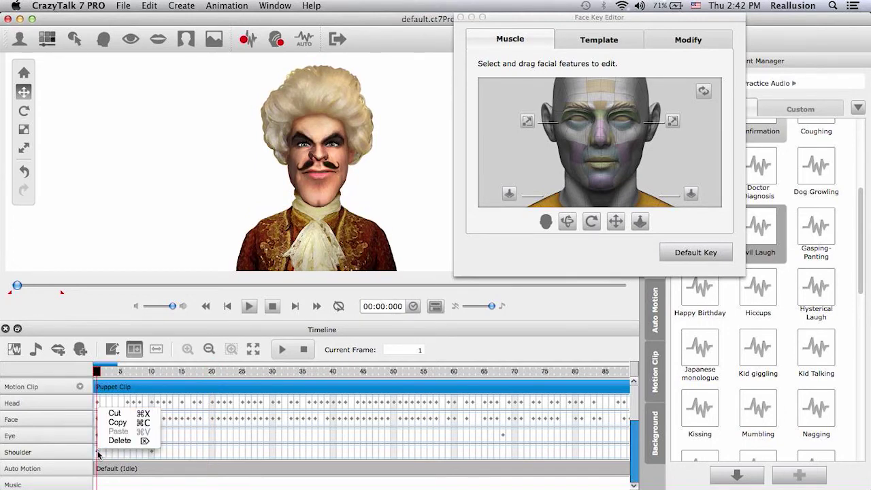
{"action": "left_click", "coordinate": [115, 423]}
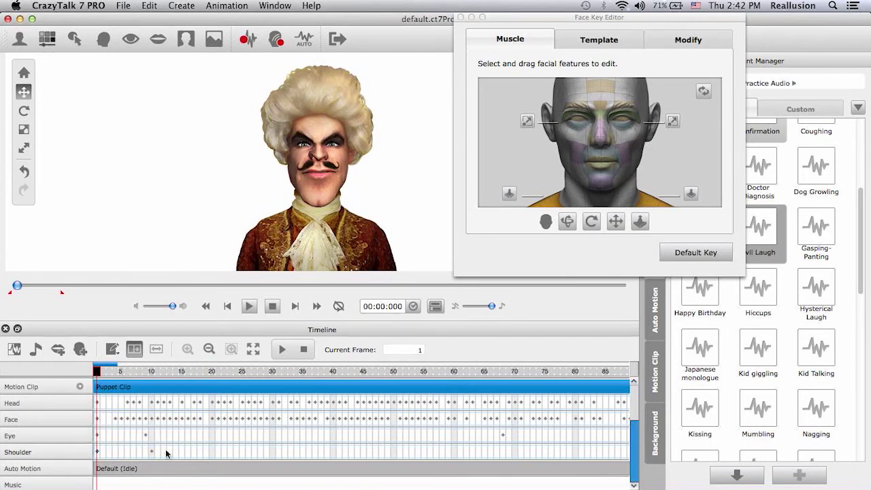
{"action": "left_click", "coordinate": [211, 453]}
{"action": "right_click", "coordinate": [212, 453]}
{"action": "left_click", "coordinate": [230, 433]}
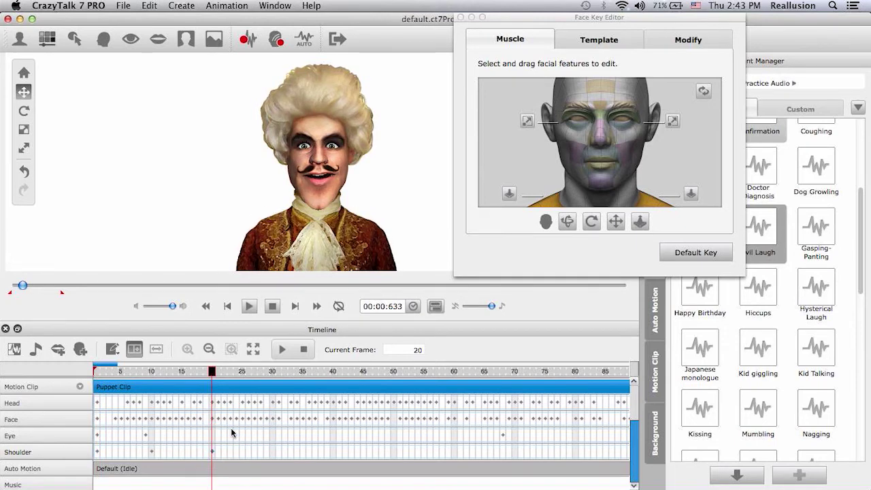
- Rewind to frame 1 and undo the pasted Shoulder key
{"action": "left_click_drag", "start_coordinate": [211, 381], "coordinate": [71, 396]}
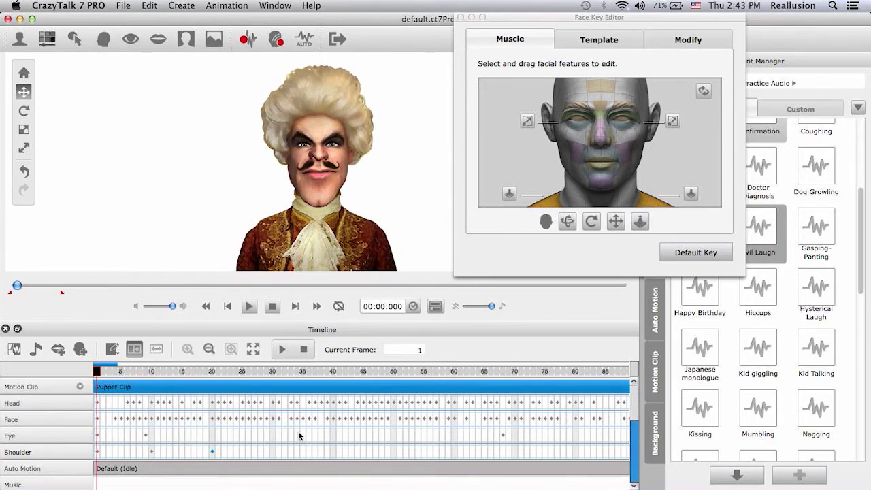
{"action": "left_click", "coordinate": [24, 172]}
- Select the Shoulder keys at frames 1 and 10 on the timeline and copy them
{"action": "left_click_drag", "start_coordinate": [162, 451], "coordinate": [100, 455]}
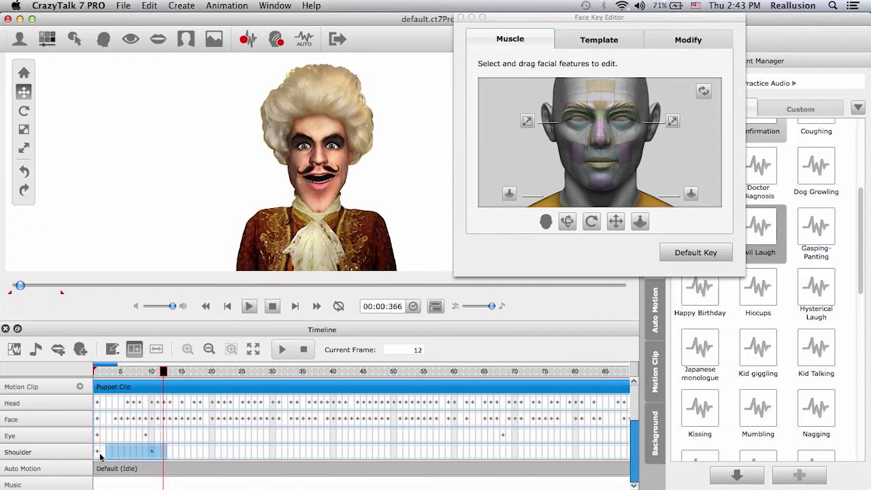
{"action": "left_click", "coordinate": [100, 453]}
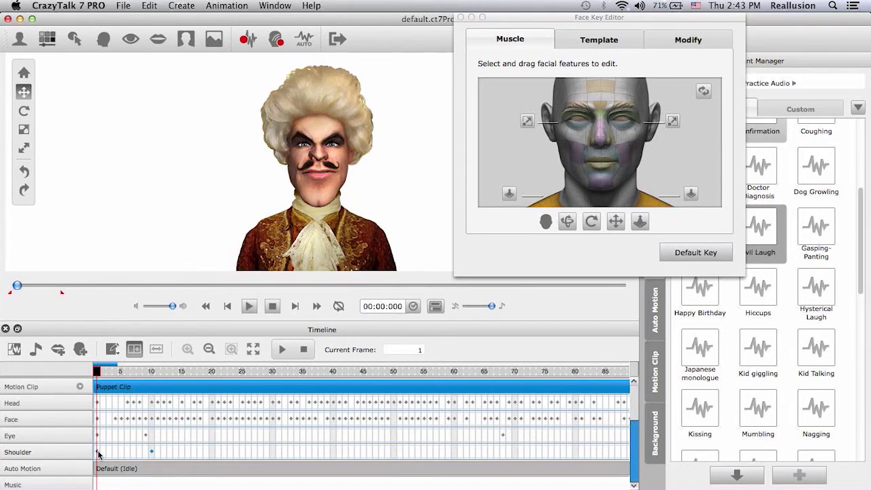
{"action": "right_click", "coordinate": [98, 453]}
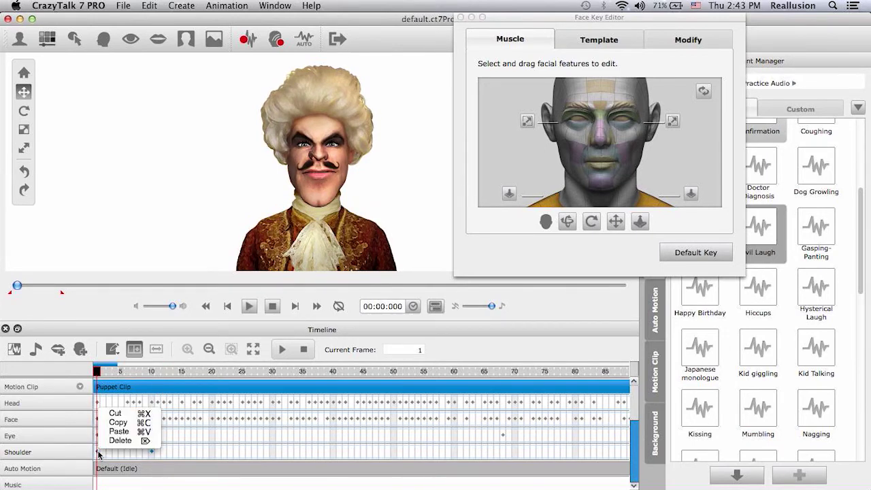
{"action": "left_click", "coordinate": [101, 354]}
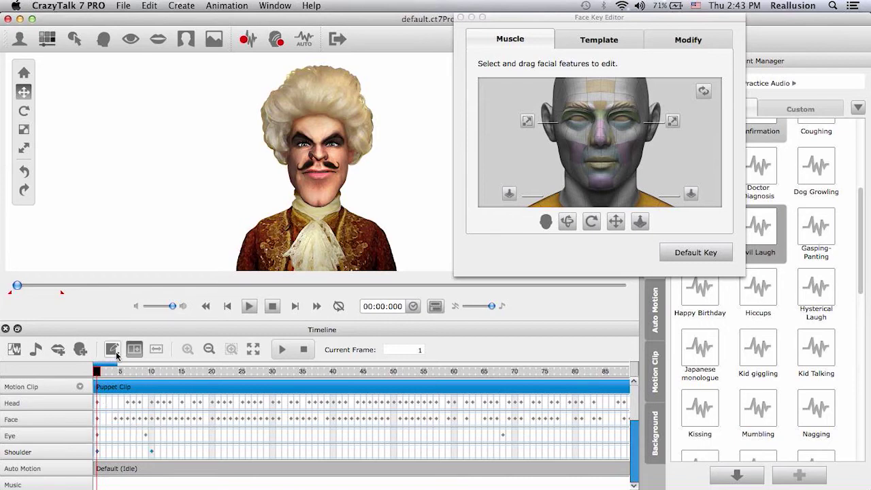
{"action": "left_click", "coordinate": [117, 355]}
{"action": "left_click", "coordinate": [138, 371]}
- Paste the copied pair of Shoulder keys at frame 20 and again at frame 39
{"action": "left_click", "coordinate": [211, 454]}
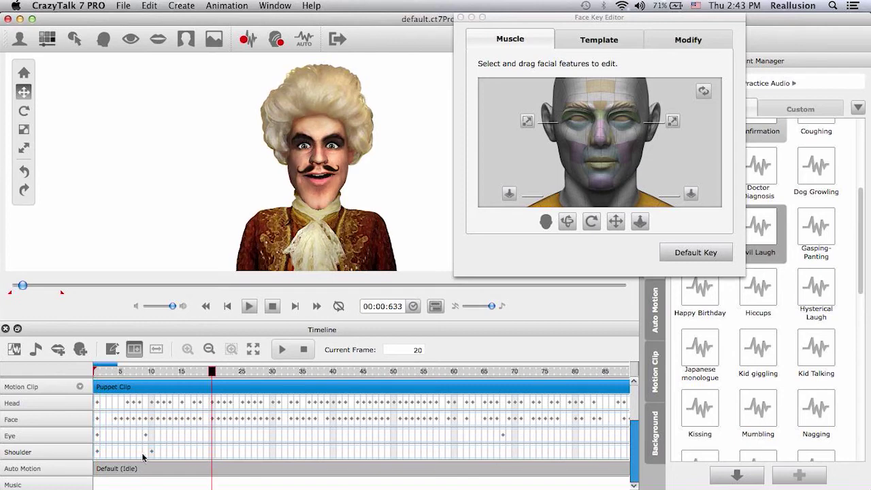
{"action": "right_click", "coordinate": [211, 453]}
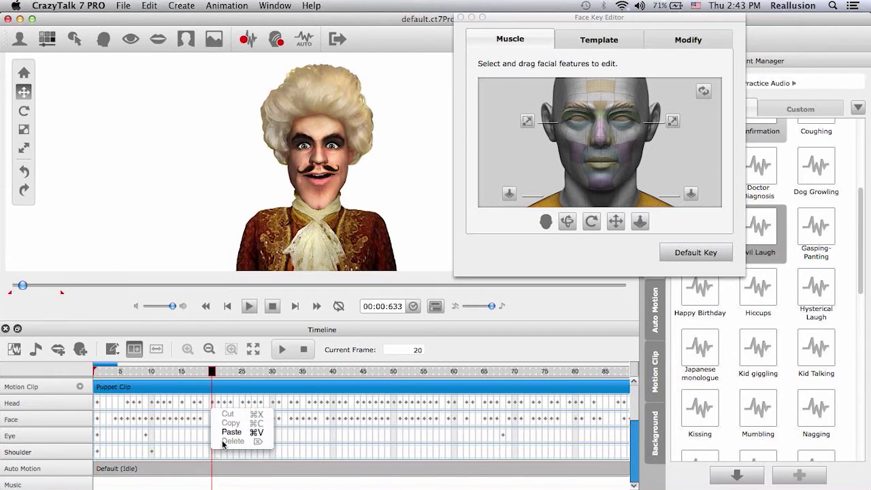
{"action": "left_click", "coordinate": [230, 432]}
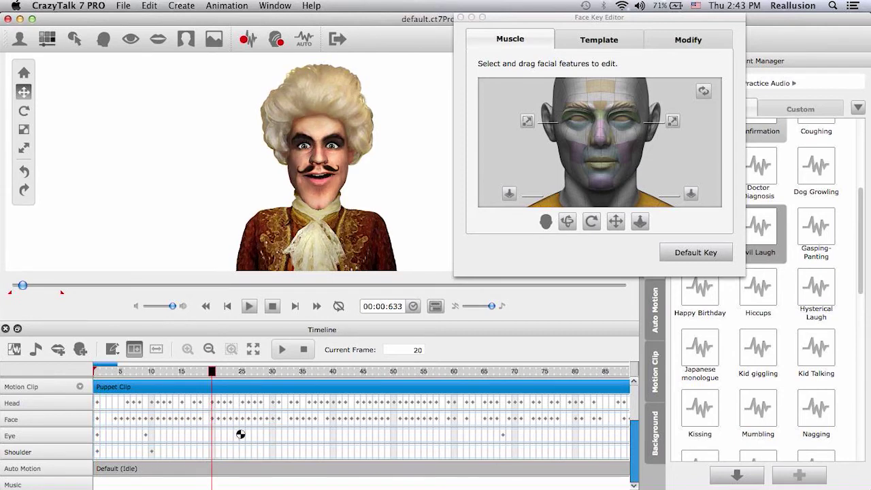
{"action": "left_click", "coordinate": [325, 454]}
{"action": "right_click", "coordinate": [327, 454]}
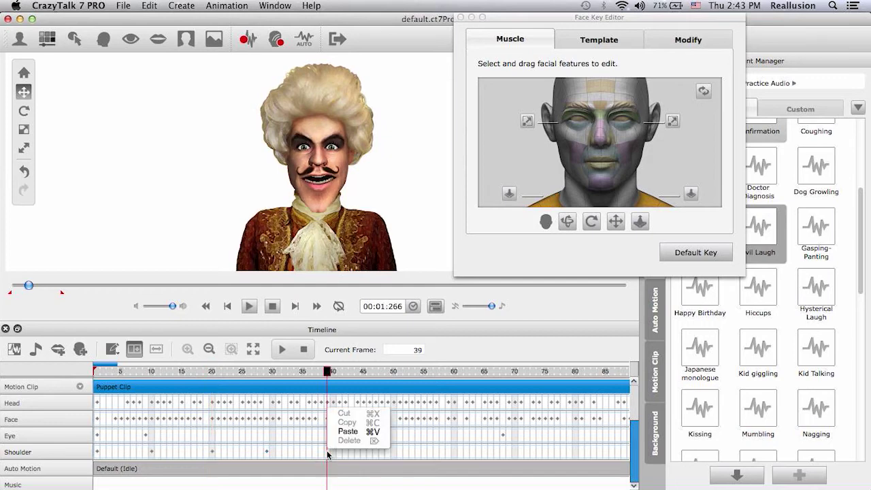
{"action": "left_click", "coordinate": [342, 433]}
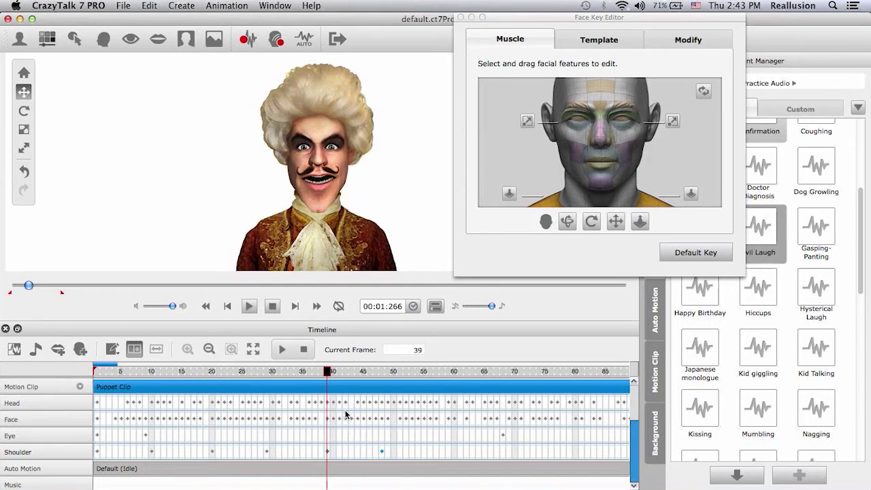
- Scrub to frame 48, return to the start, and play the animation to check the repeated shoulder movement
{"action": "left_click_drag", "start_coordinate": [327, 371], "coordinate": [385, 400]}
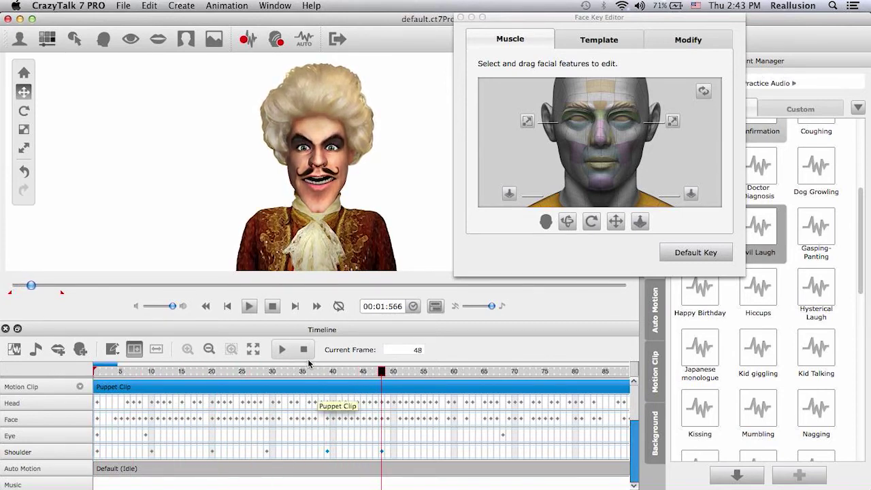
{"action": "left_click", "coordinate": [304, 351]}
{"action": "left_click", "coordinate": [281, 349]}
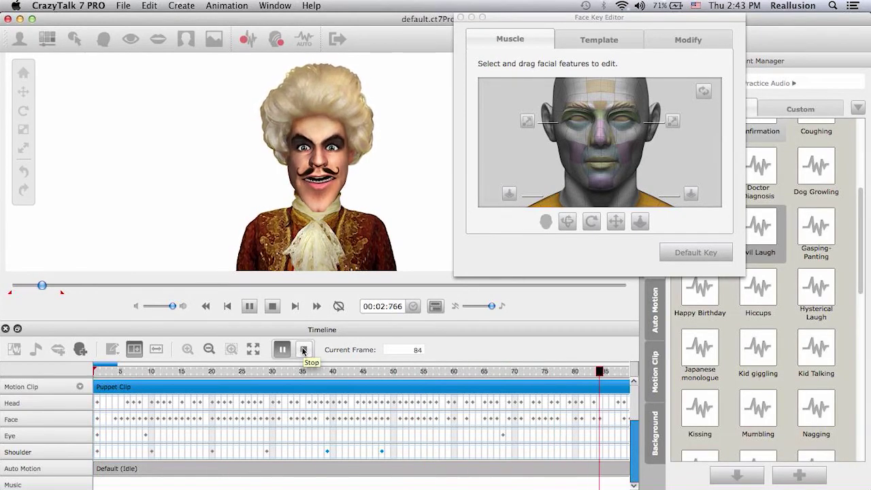
{"action": "left_click", "coordinate": [303, 349]}
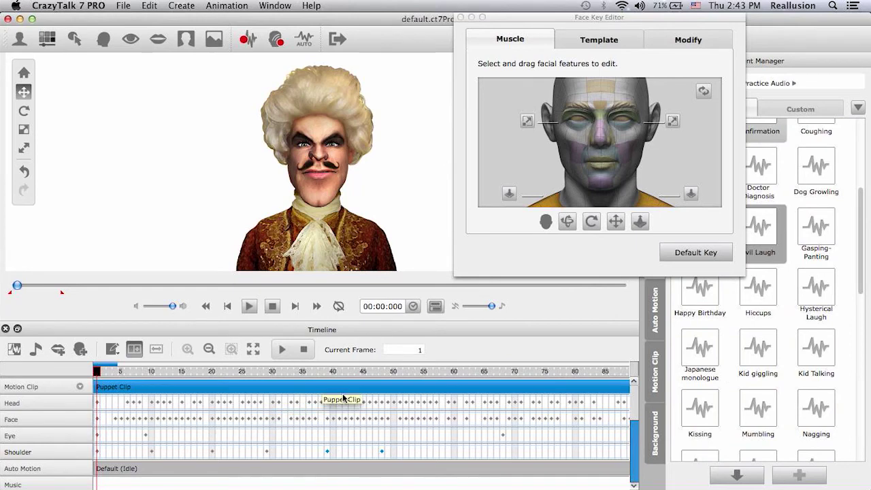
- Shift all Shoulder keys after frame 1 earlier as a group so the second key sits at frame 5
{"action": "left_click", "coordinate": [357, 435]}
{"action": "left_click", "coordinate": [369, 454]}
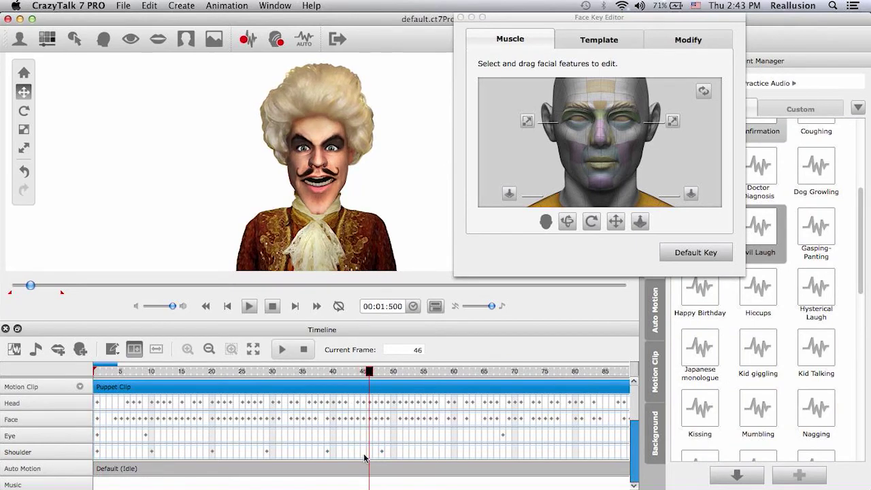
{"action": "left_click_drag", "start_coordinate": [149, 453], "coordinate": [405, 470]}
{"action": "left_click_drag", "start_coordinate": [151, 454], "coordinate": [122, 455]}
- Shift the last four Shoulder keys earlier to start at frame 11, and the last three to start at frame 17
{"action": "left_click", "coordinate": [175, 452]}
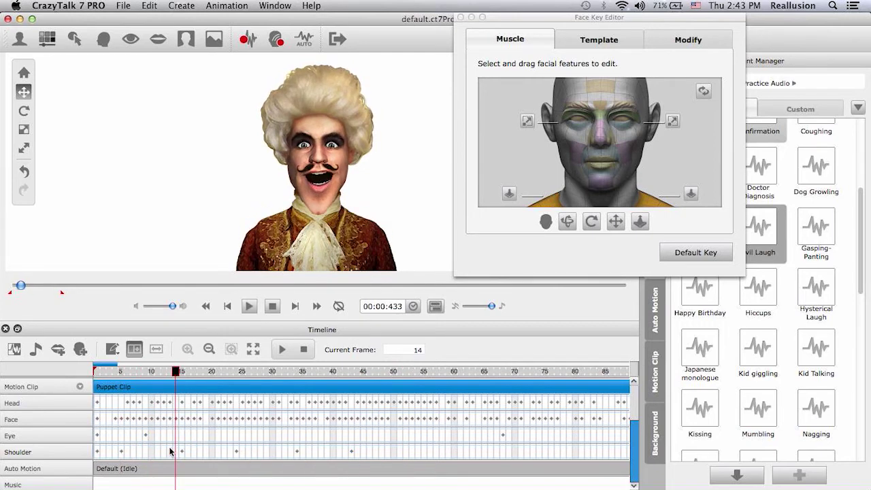
{"action": "left_click_drag", "start_coordinate": [171, 443], "coordinate": [369, 468]}
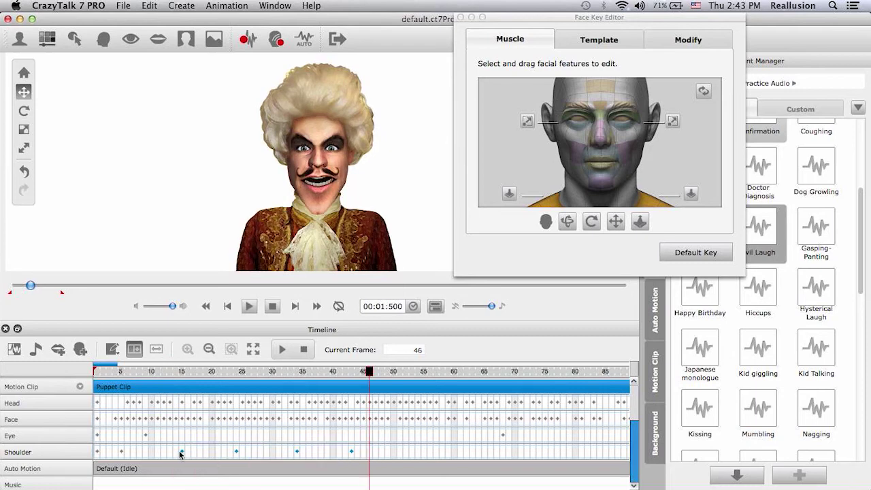
{"action": "left_click_drag", "start_coordinate": [180, 451], "coordinate": [158, 451]}
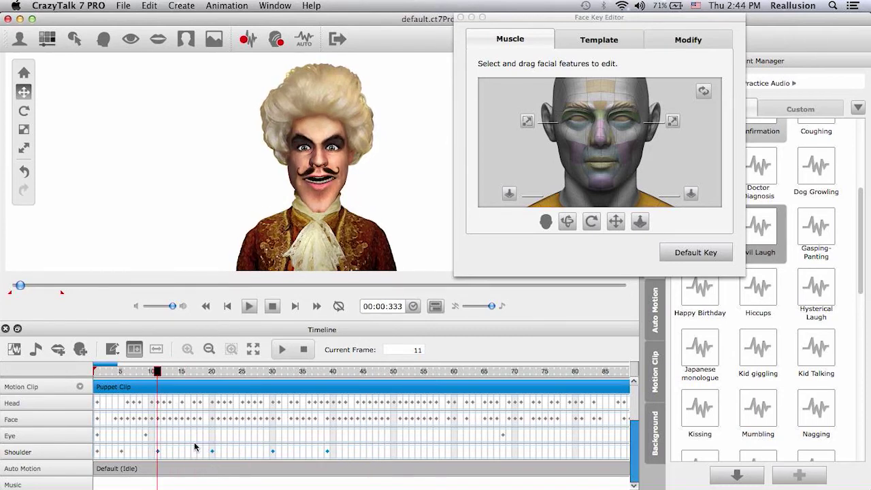
{"action": "left_click_drag", "start_coordinate": [220, 427], "coordinate": [201, 454]}
{"action": "left_click", "coordinate": [314, 451]}
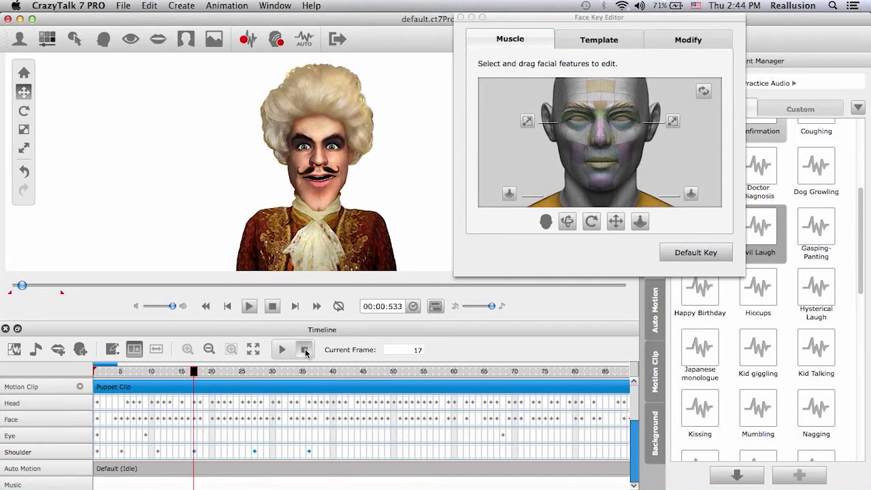
- Play the animation to check the tightened shoulder timing and stop it
{"action": "left_click", "coordinate": [283, 350]}
{"action": "left_click", "coordinate": [282, 349]}
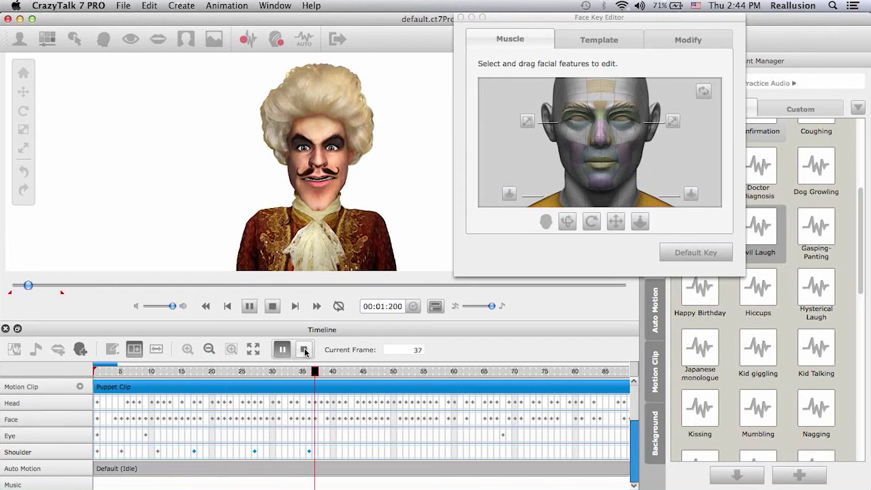
{"action": "left_click", "coordinate": [304, 350]}
- Move the Shoulder key at frame 27 to frame 23 and delete the last Shoulder key at frame 36
{"action": "left_click", "coordinate": [253, 453]}
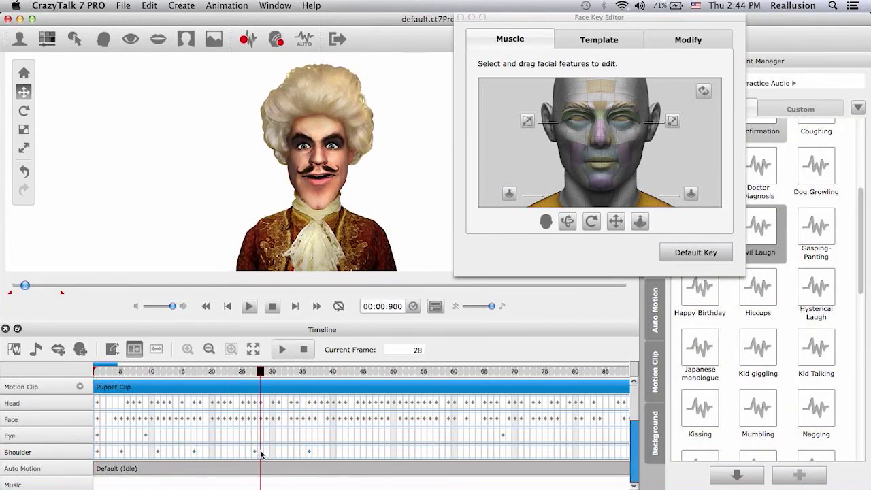
{"action": "left_click", "coordinate": [230, 452]}
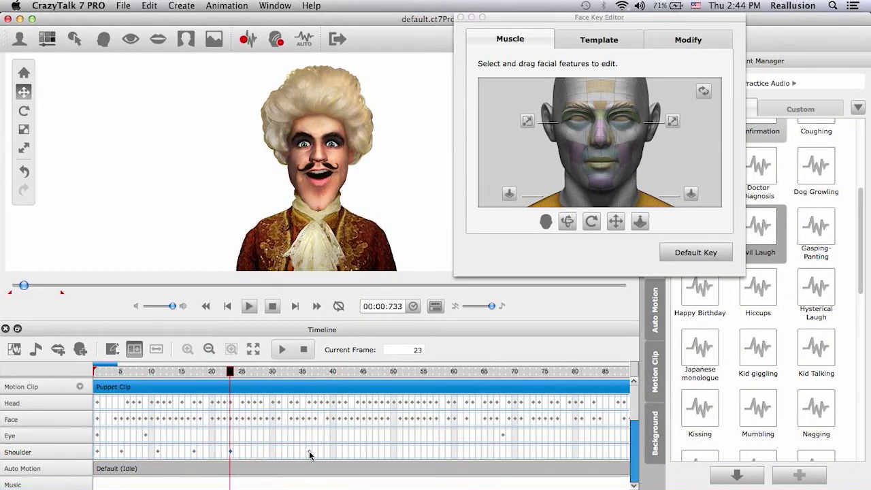
{"action": "left_click", "coordinate": [310, 453]}
{"action": "right_click", "coordinate": [310, 452]}
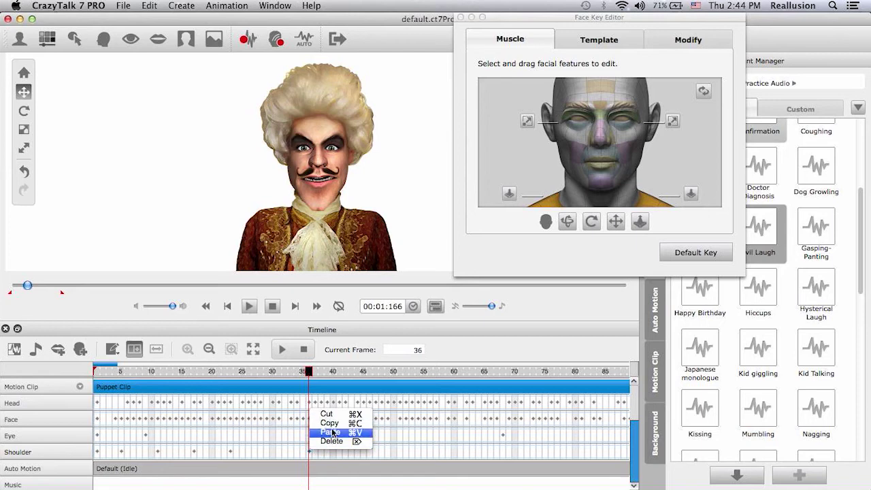
{"action": "left_click", "coordinate": [334, 439]}
- Preview the shoulder movement, scrub between frames 23 and 16, and delete the Shoulder key at frame 23
{"action": "left_click", "coordinate": [277, 350]}
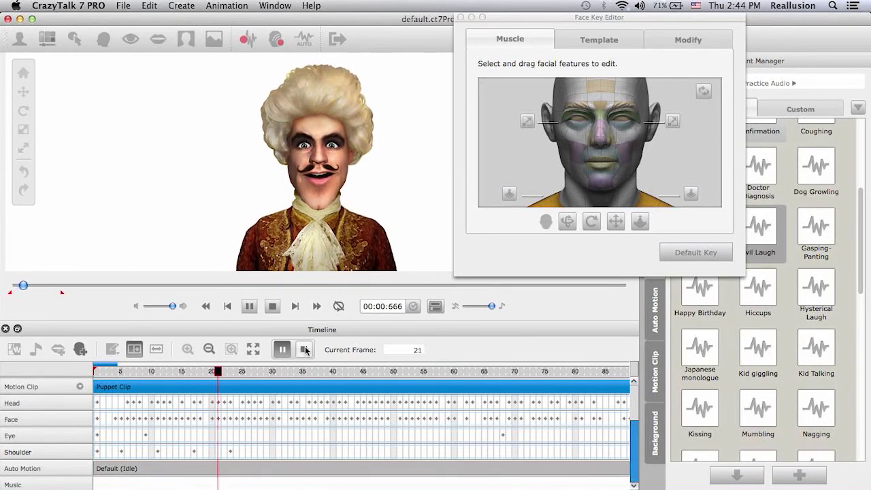
{"action": "left_click", "coordinate": [303, 350]}
{"action": "left_click", "coordinate": [231, 373]}
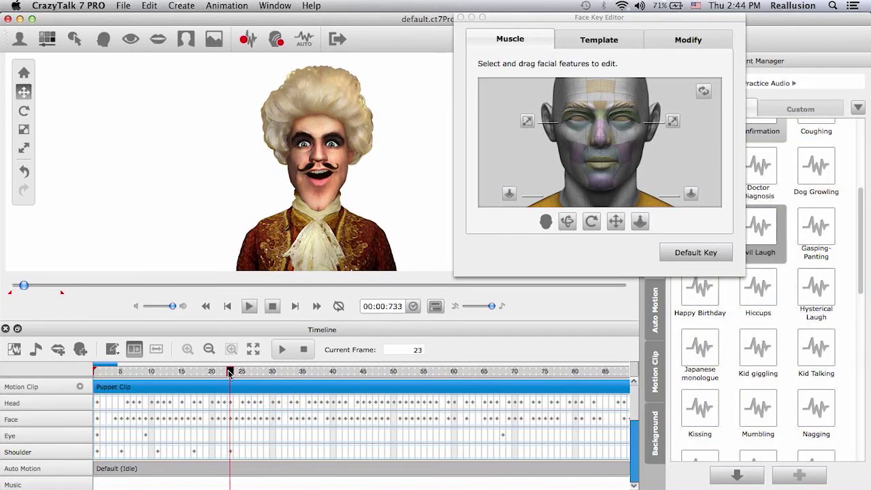
{"action": "left_click_drag", "start_coordinate": [232, 372], "coordinate": [187, 372]}
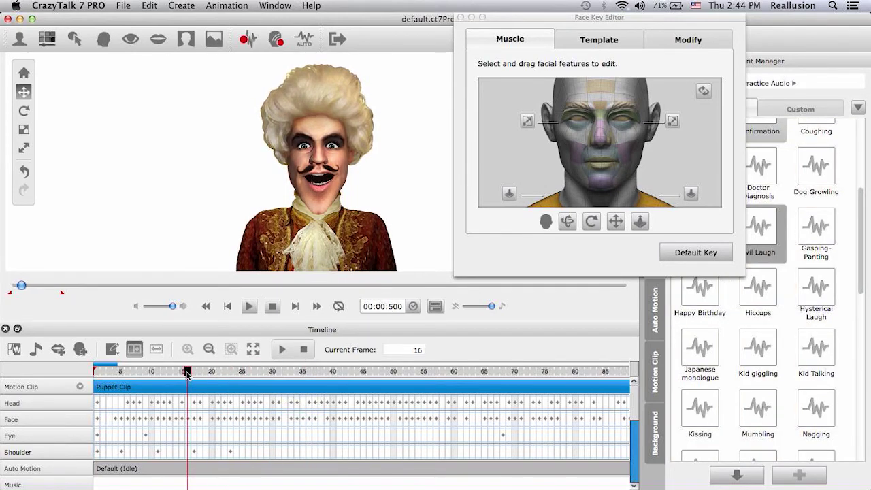
{"action": "right_click", "coordinate": [230, 454]}
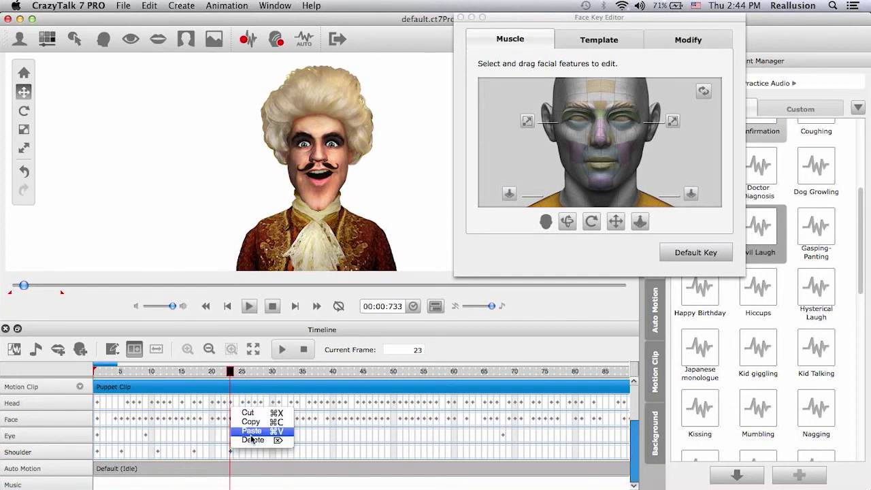
{"action": "left_click", "coordinate": [253, 440]}
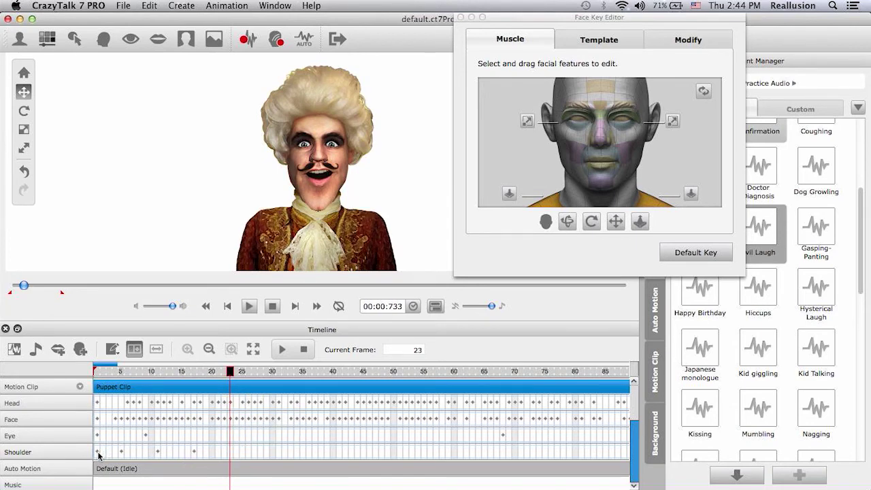
- Try adding a Shoulder key at frame 19 after the last remaining one, and undo it
{"action": "left_click", "coordinate": [204, 451]}
{"action": "left_click", "coordinate": [122, 451]}
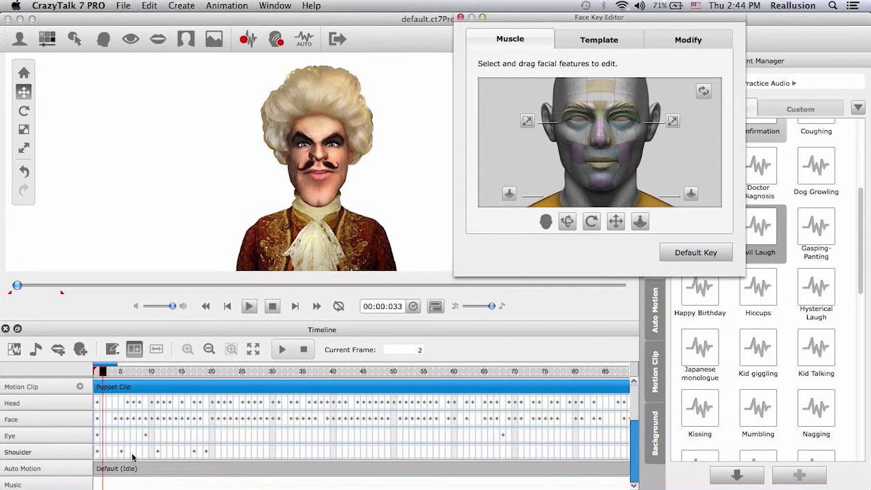
{"action": "left_click_drag", "start_coordinate": [216, 451], "coordinate": [97, 454]}
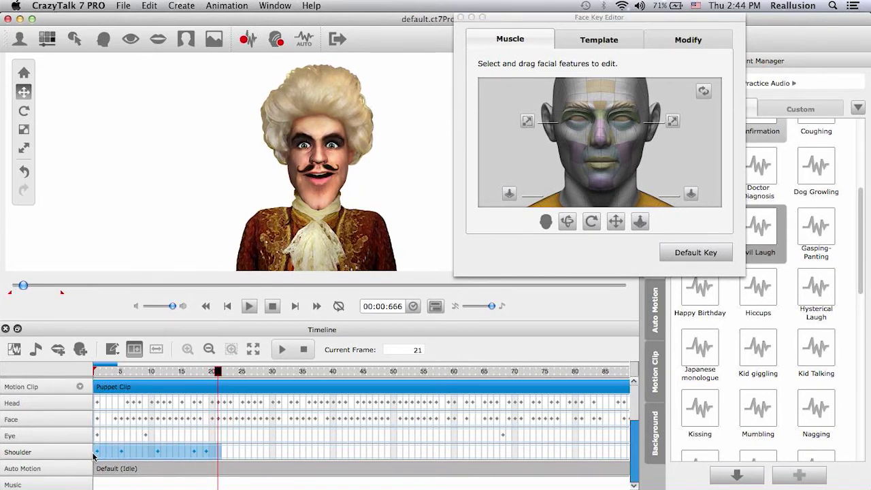
{"action": "left_click", "coordinate": [95, 453]}
{"action": "key", "text": "super+z"}
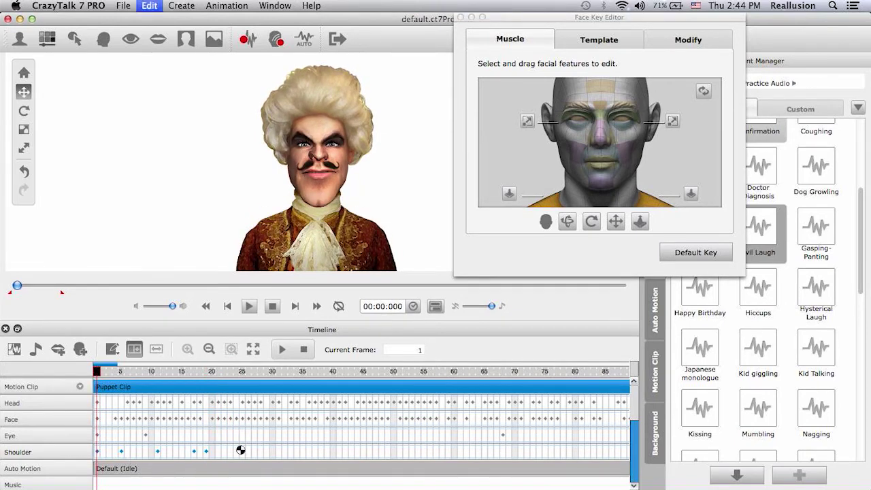
- Copy the four Shoulder keys between frames 1 and 17 and paste them at frame 22
{"action": "left_click_drag", "start_coordinate": [207, 453], "coordinate": [91, 458]}
{"action": "left_click", "coordinate": [92, 458]}
{"action": "right_click", "coordinate": [122, 453]}
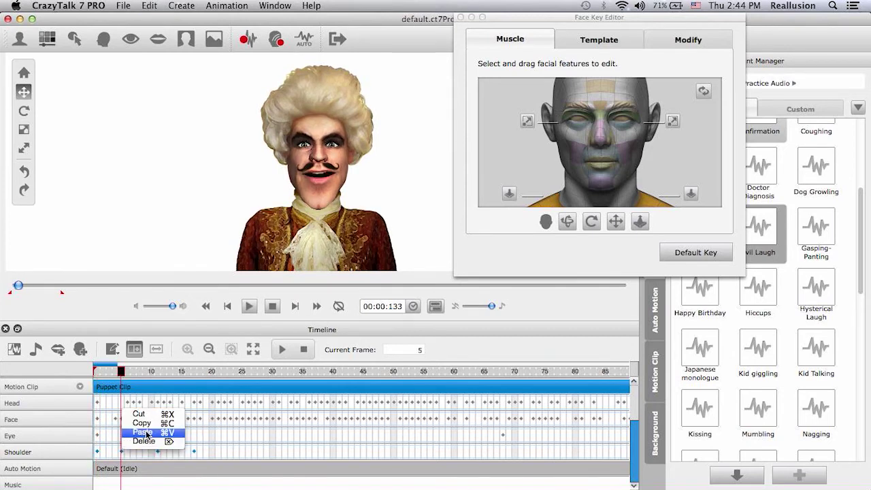
{"action": "left_click", "coordinate": [146, 424]}
{"action": "left_click", "coordinate": [224, 451]}
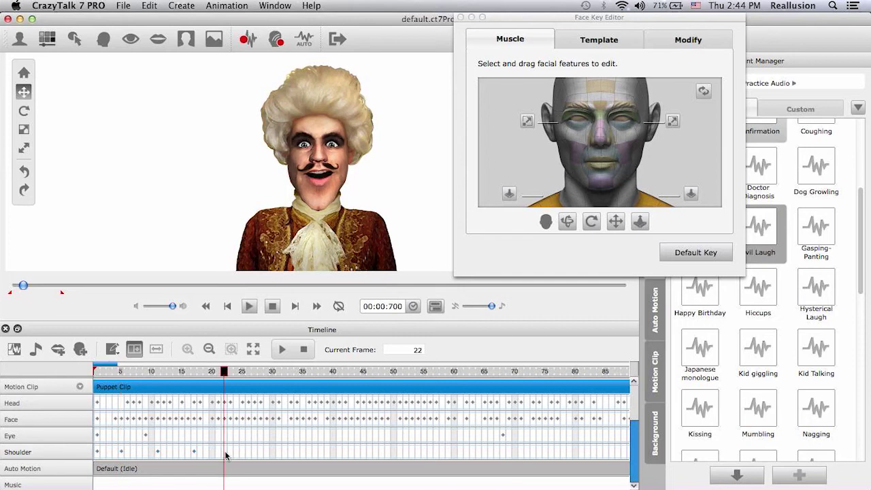
{"action": "right_click", "coordinate": [225, 451]}
{"action": "left_click", "coordinate": [250, 425]}
- Copy all eight Shoulder keys between frames 1 and 38 and paste them at frame 45
{"action": "left_click_drag", "start_coordinate": [335, 450], "coordinate": [97, 456]}
{"action": "right_click", "coordinate": [98, 453]}
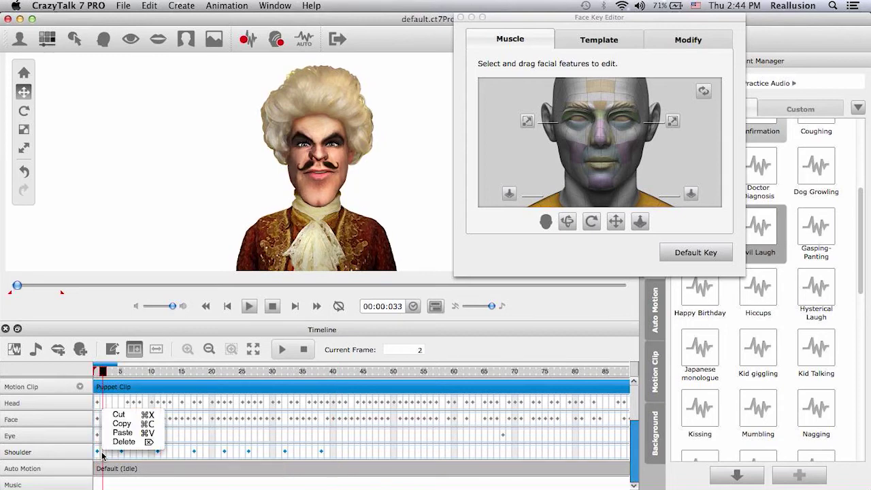
{"action": "left_click", "coordinate": [125, 424]}
{"action": "left_click", "coordinate": [359, 449]}
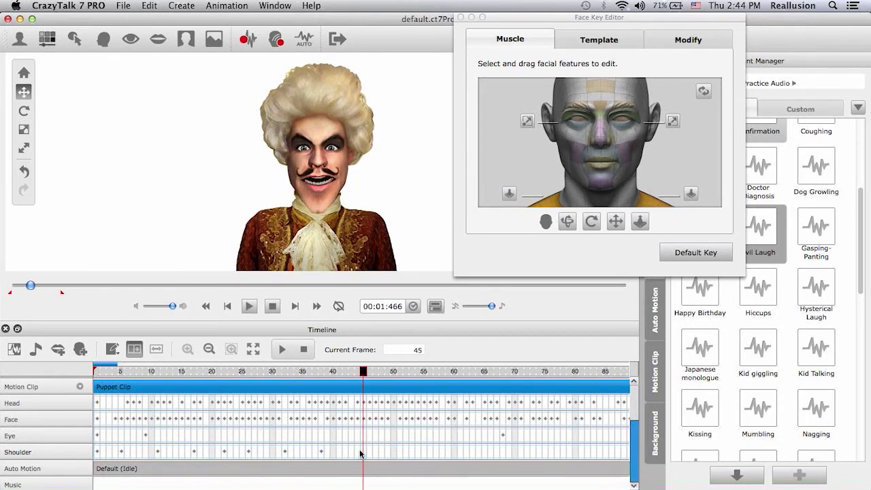
{"action": "right_click", "coordinate": [359, 450]}
{"action": "left_click", "coordinate": [388, 433]}
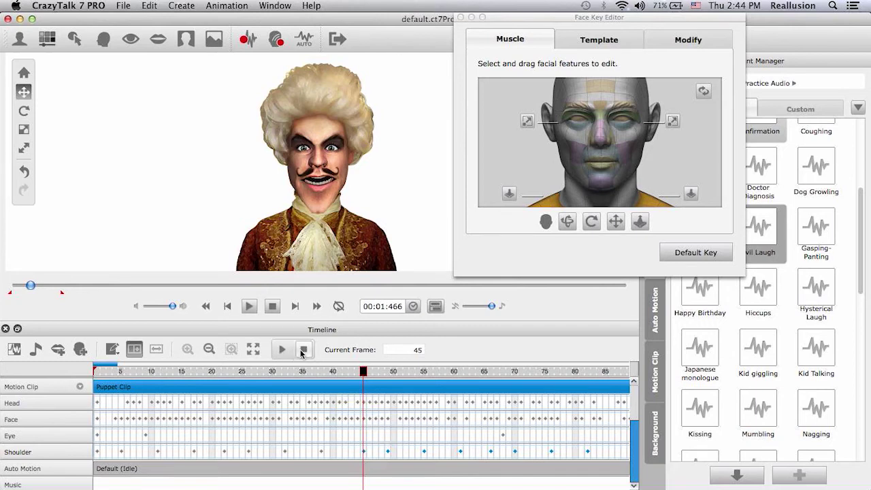
{"action": "left_click", "coordinate": [210, 350]}
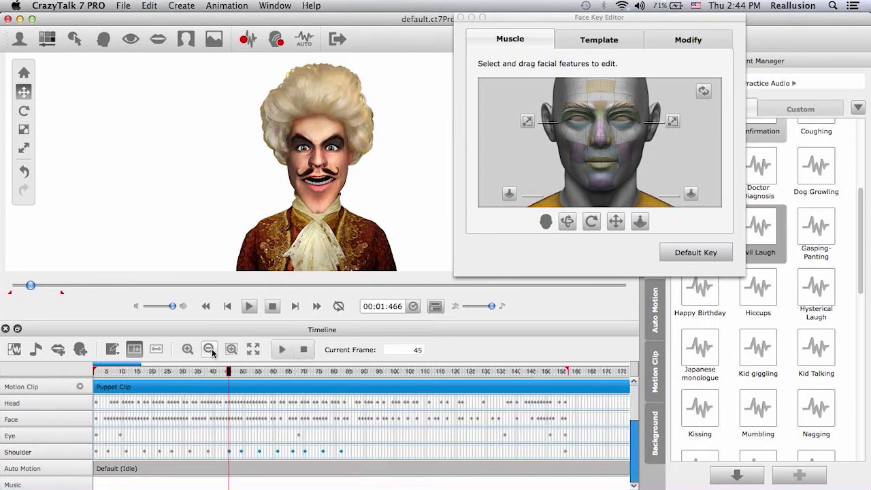
- Paste the eight copied Shoulder keys at frame 88 and preview the extended shoulder movement
{"action": "left_click", "coordinate": [359, 454]}
{"action": "right_click", "coordinate": [359, 456]}
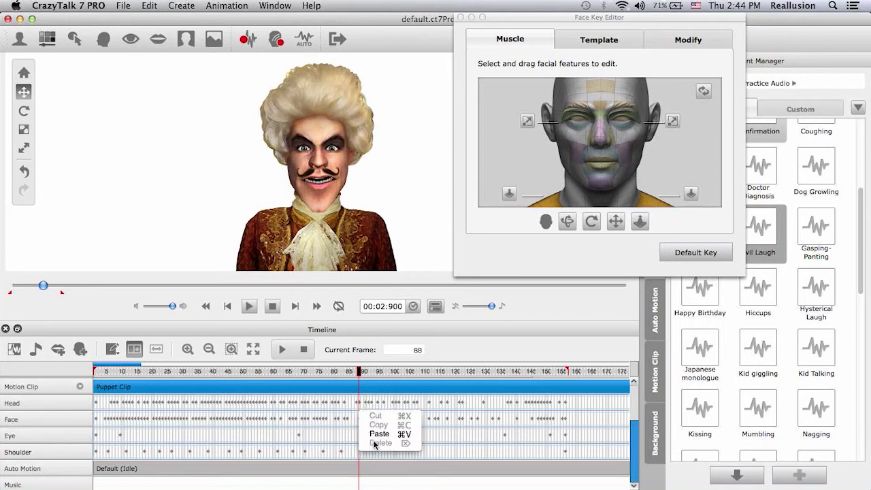
{"action": "left_click", "coordinate": [375, 434]}
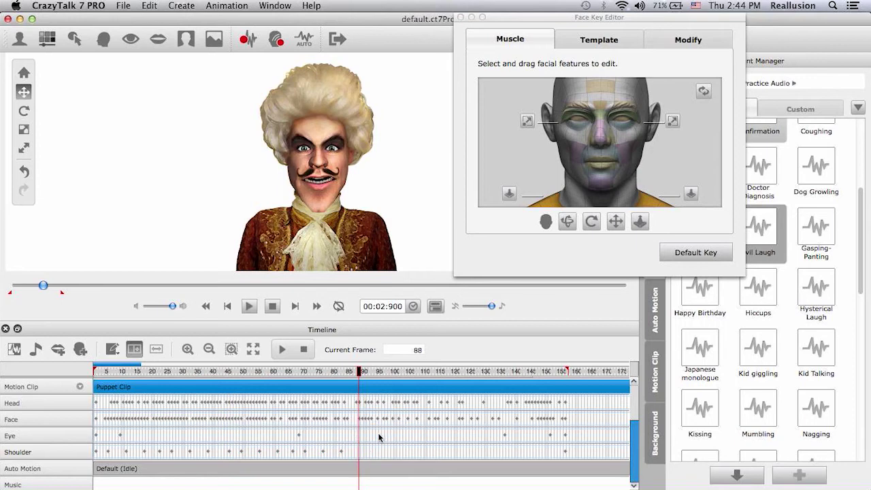
{"action": "left_click", "coordinate": [282, 350]}
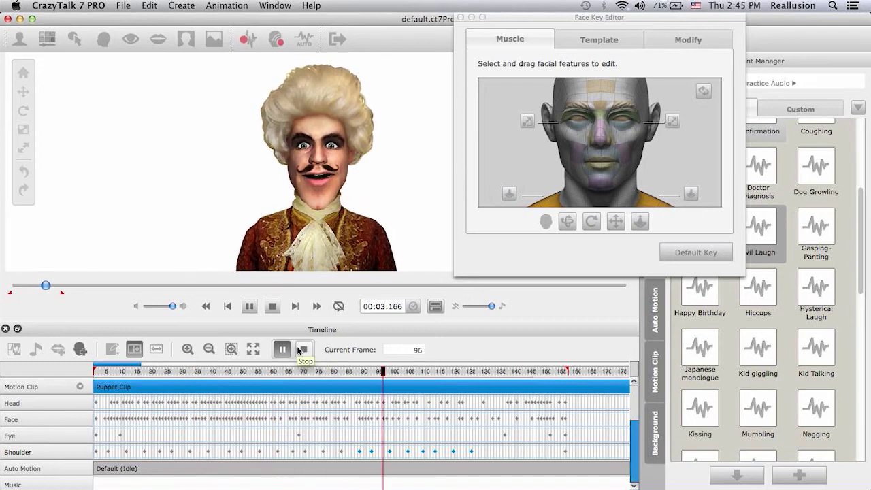
{"action": "left_click", "coordinate": [282, 349]}
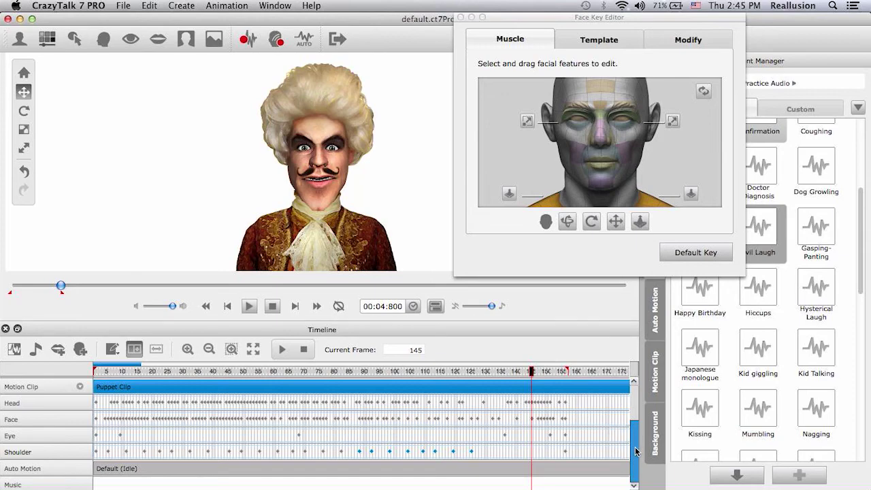
- Bring the Voice track into view and replay from the start to compare the shoulder movement with the laugh waveform
{"action": "scroll", "coordinate": [635, 451], "scroll_direction": "up", "scroll_amount": 3}
{"action": "scroll", "coordinate": [638, 447], "scroll_direction": "down", "scroll_amount": 2}
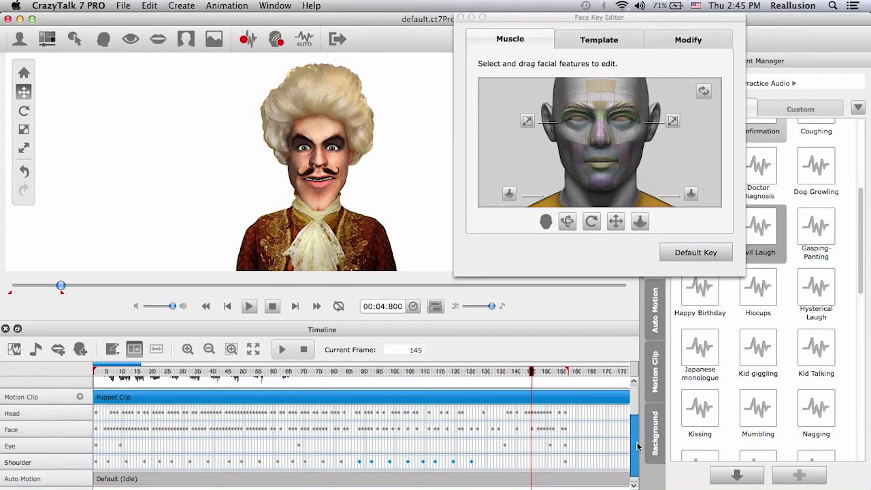
{"action": "mouse_move", "coordinate": [638, 447]}
{"action": "left_mouse_down"}
{"action": "mouse_move", "coordinate": [637, 429]}
{"action": "mouse_move", "coordinate": [638, 436]}
{"action": "left_mouse_up"}
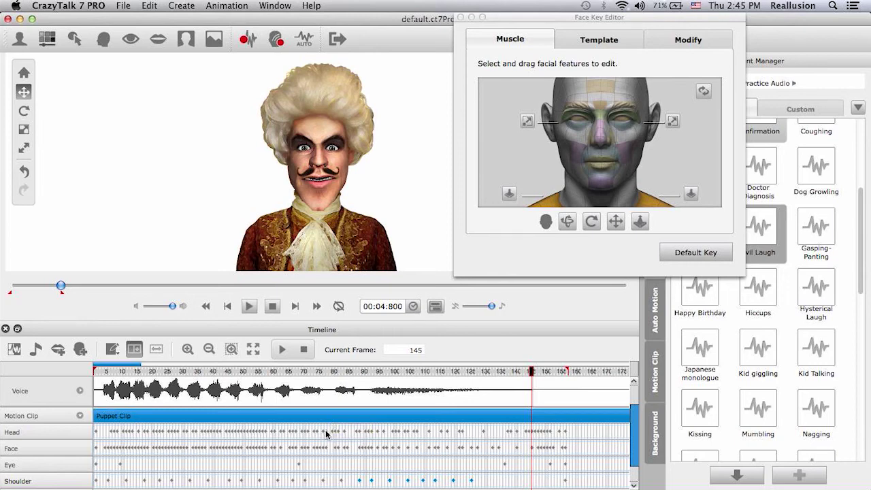
{"action": "left_click", "coordinate": [305, 351]}
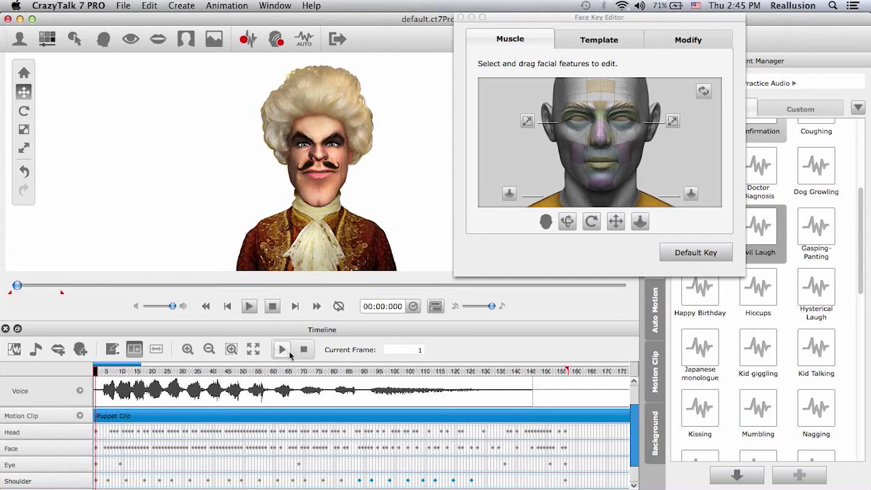
{"action": "left_click", "coordinate": [287, 351]}
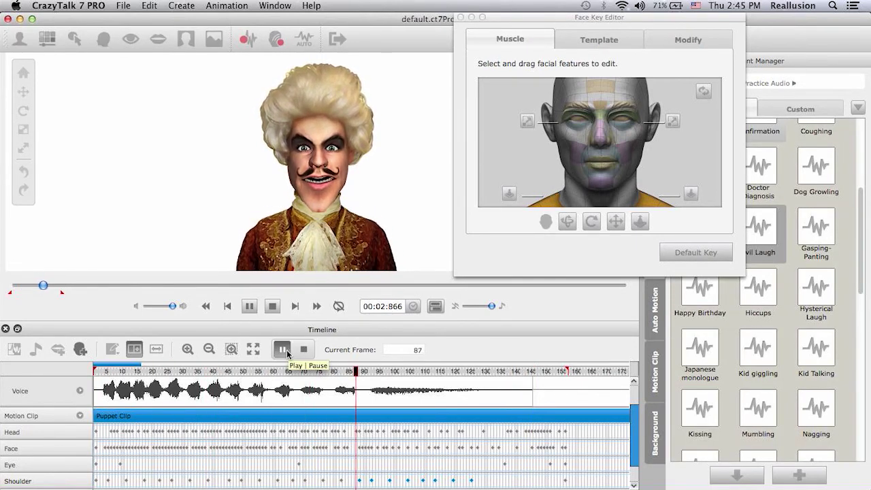
{"action": "left_click", "coordinate": [287, 351]}
- Delete the four Shoulder keys from frame 109 to 125 and move the one at frame 104 to frame 131
{"action": "left_click", "coordinate": [419, 482]}
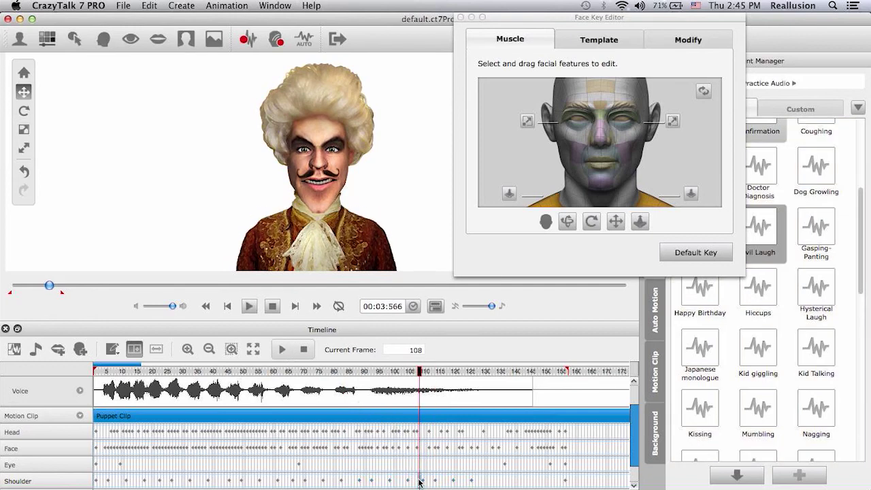
{"action": "left_click_drag", "start_coordinate": [418, 482], "coordinate": [476, 483]}
{"action": "right_click", "coordinate": [475, 482]}
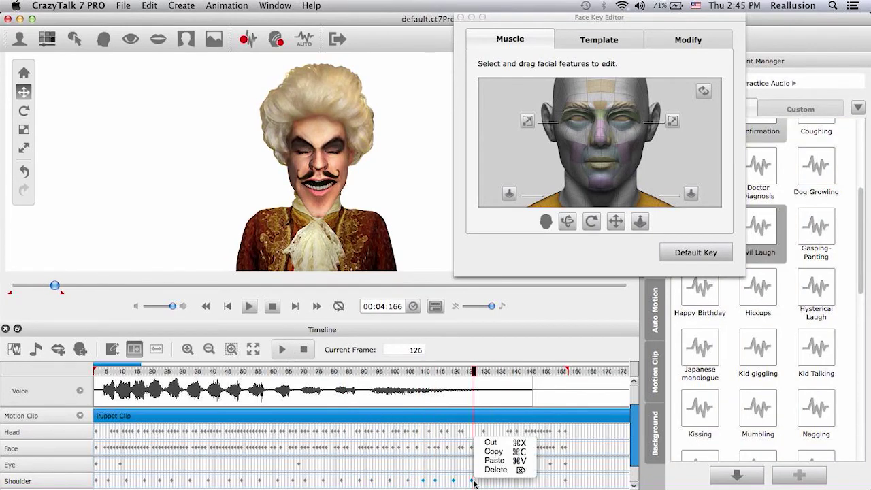
{"action": "left_click", "coordinate": [487, 470]}
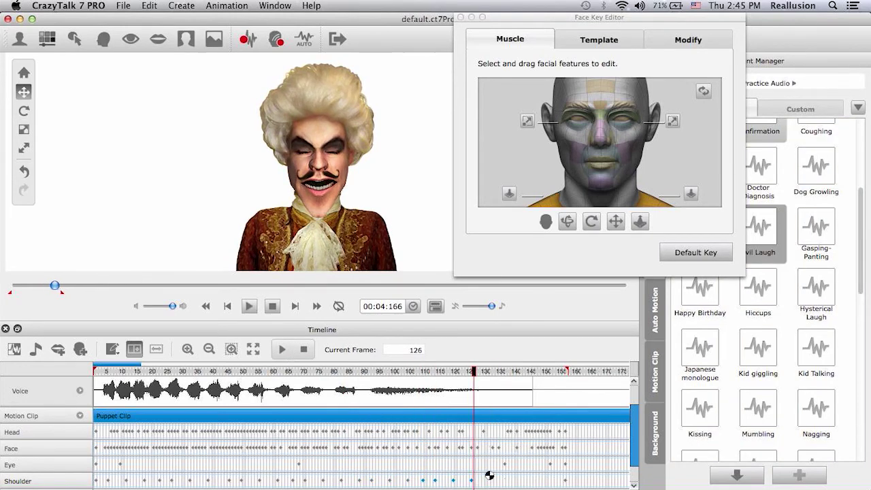
{"action": "left_click", "coordinate": [408, 482]}
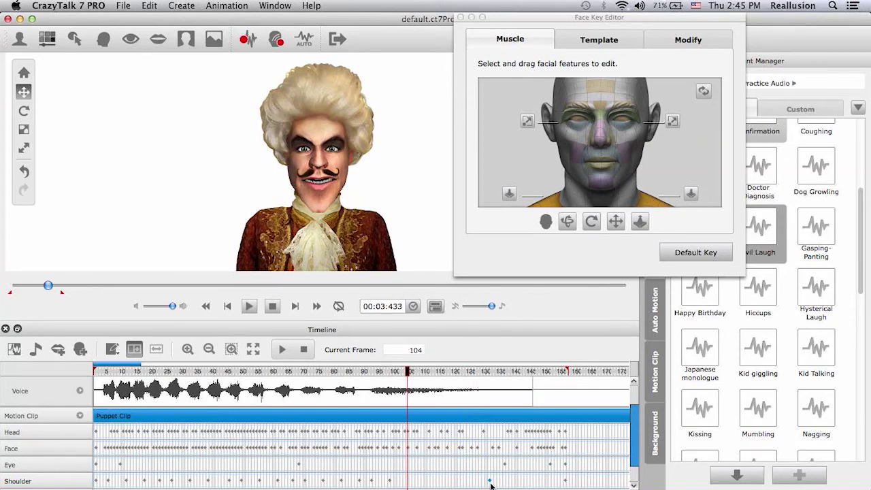
{"action": "left_click", "coordinate": [491, 483]}
- Preview from frame 83, delete the Shoulder key at frame 131, and move the one at frame 98 to frame 126
{"action": "left_click", "coordinate": [344, 373]}
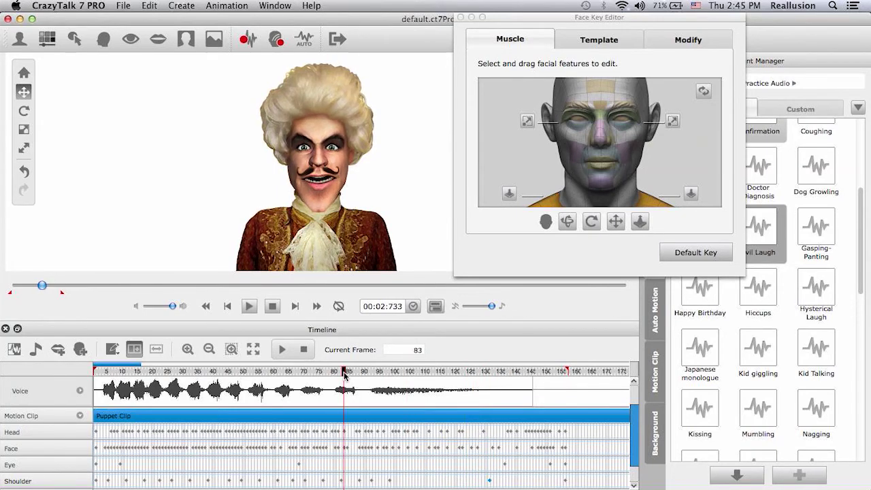
{"action": "left_click", "coordinate": [282, 349]}
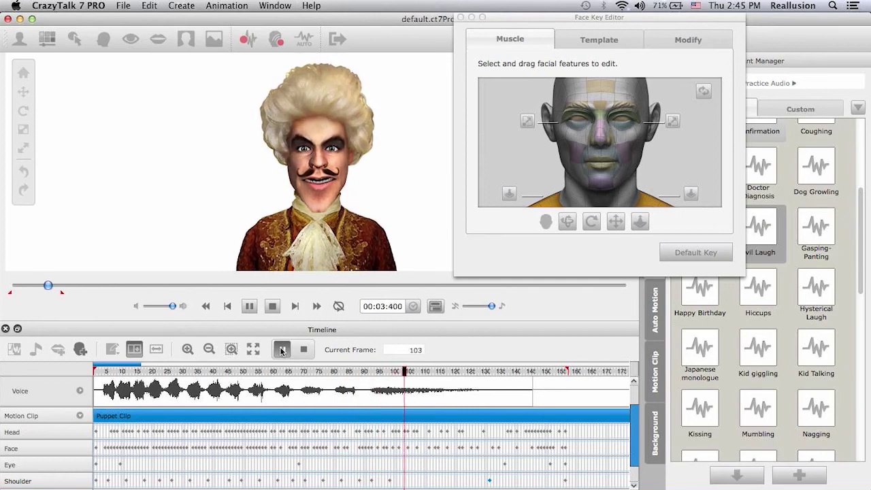
{"action": "left_click", "coordinate": [282, 349]}
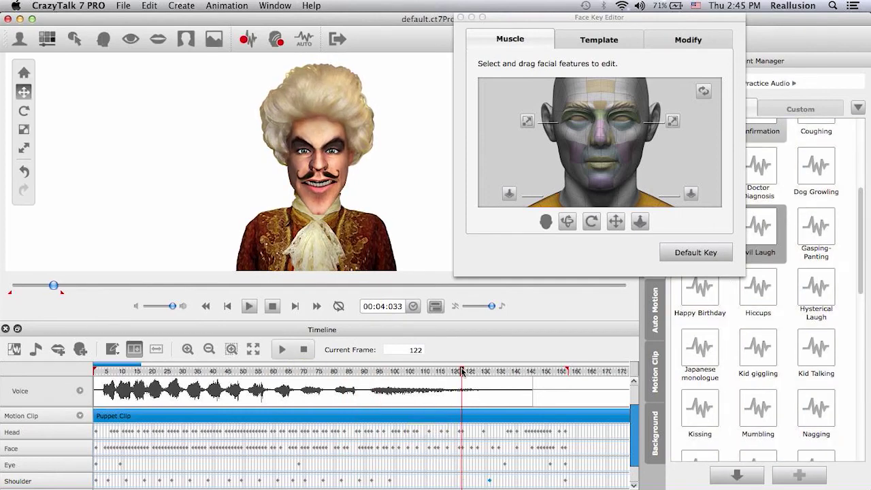
{"action": "left_click_drag", "start_coordinate": [461, 371], "coordinate": [501, 371]}
{"action": "right_click", "coordinate": [490, 483]}
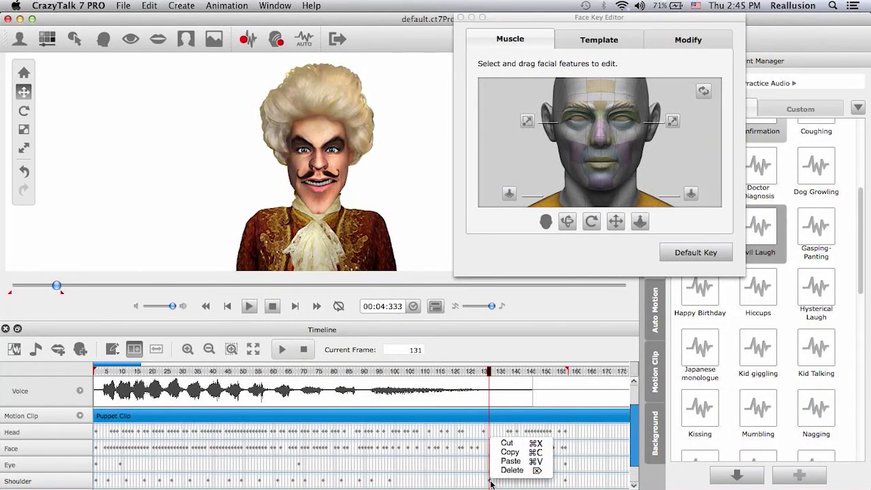
{"action": "left_click", "coordinate": [507, 469]}
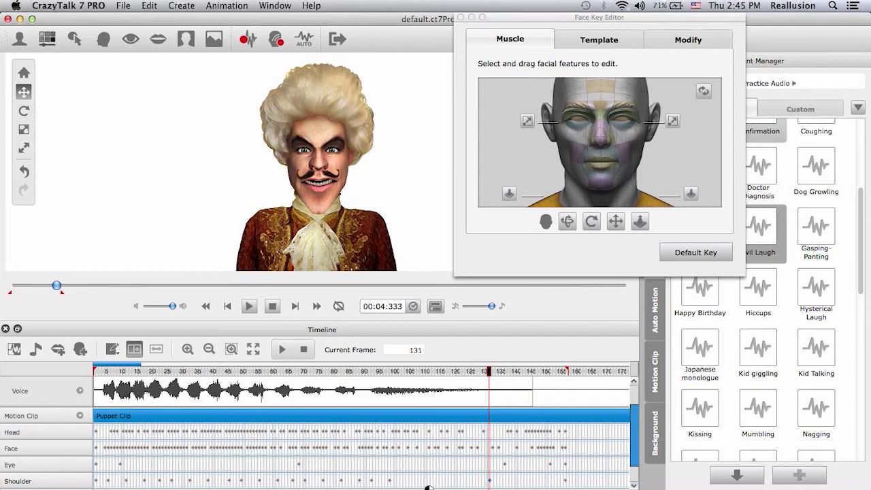
{"action": "left_click", "coordinate": [393, 482]}
{"action": "left_click", "coordinate": [473, 483]}
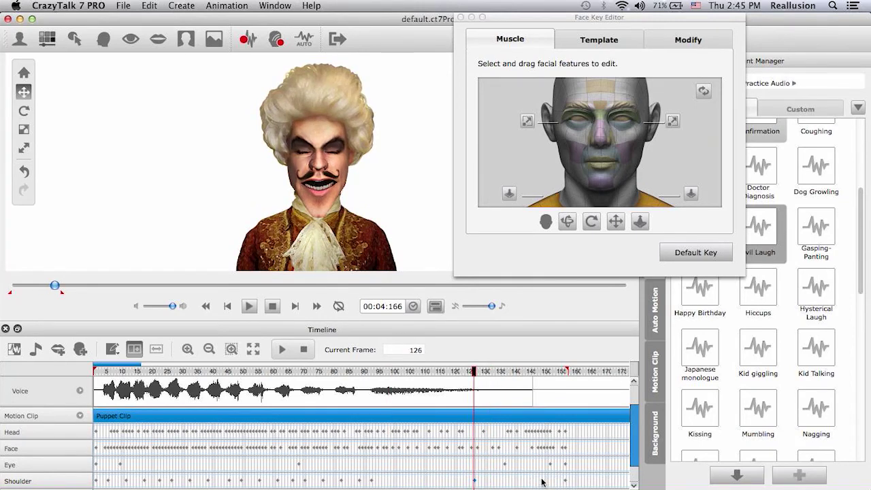
- Preview the end of the laugh and move the Shoulder key at frame 92 to frame 102
{"action": "left_click", "coordinate": [320, 372]}
{"action": "left_click", "coordinate": [284, 355]}
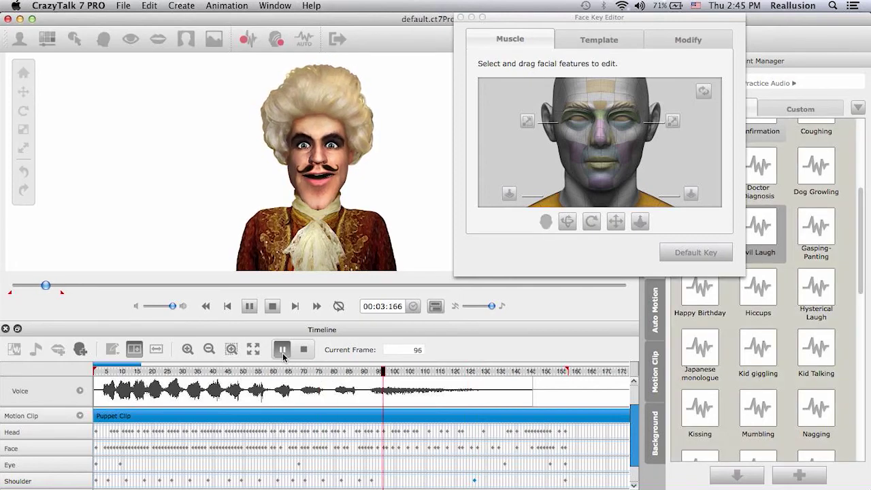
{"action": "left_click", "coordinate": [283, 351]}
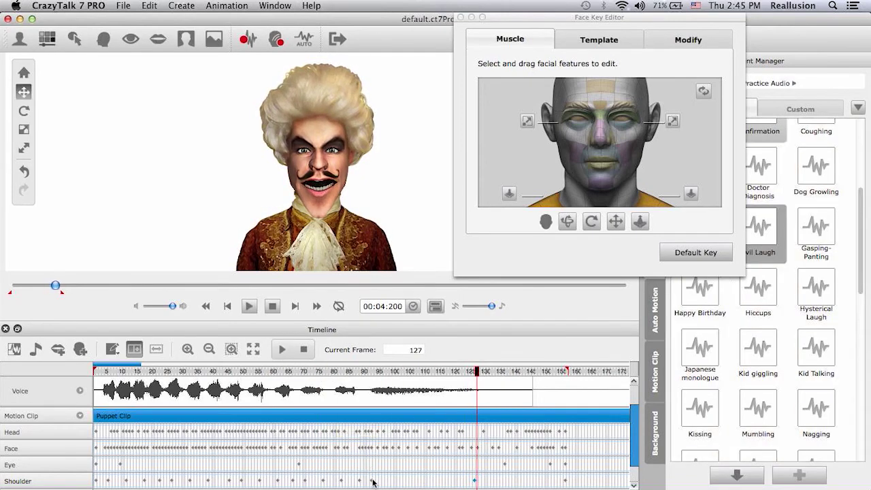
{"action": "left_click", "coordinate": [377, 480]}
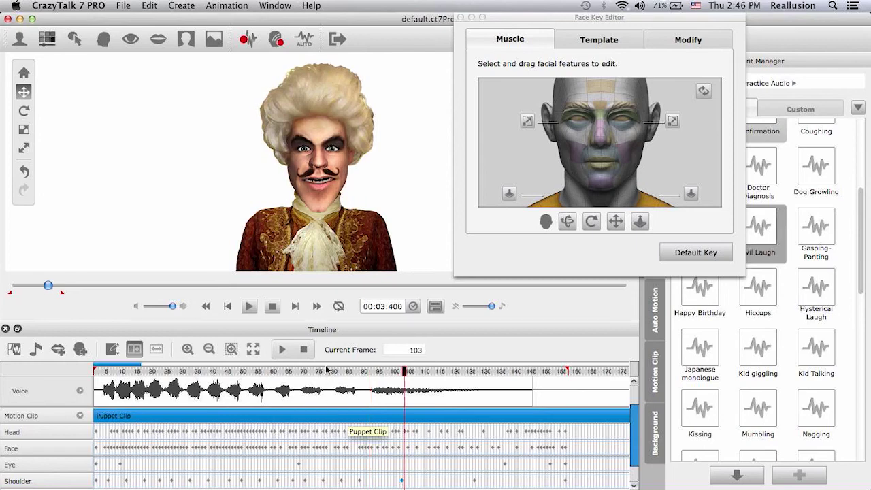
- Replay the ending, move the Shoulder key at frame 126 to frame 136, and delete the one at frame 102
{"action": "left_click", "coordinate": [285, 351]}
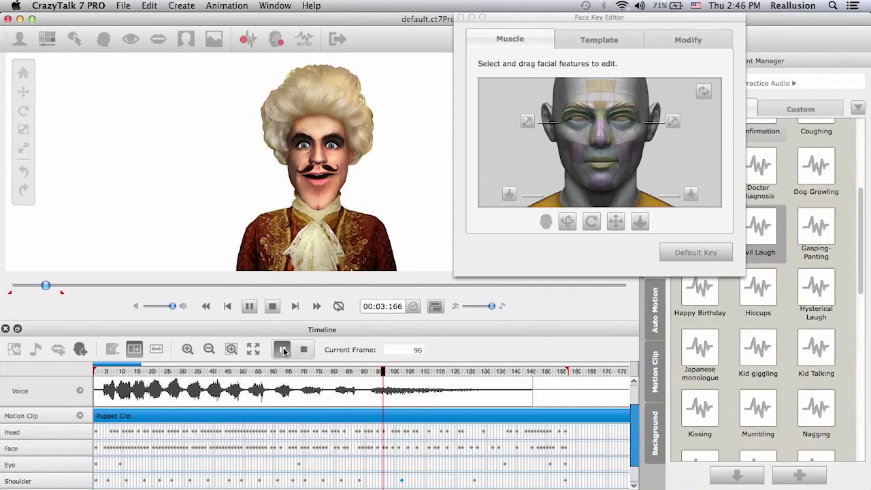
{"action": "left_click", "coordinate": [284, 351]}
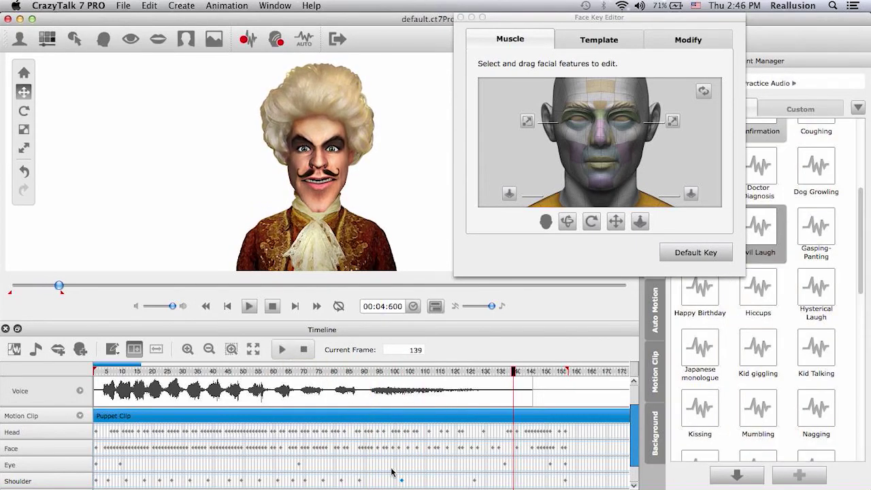
{"action": "key", "text": "Left"}
{"action": "key", "text": "Left"}
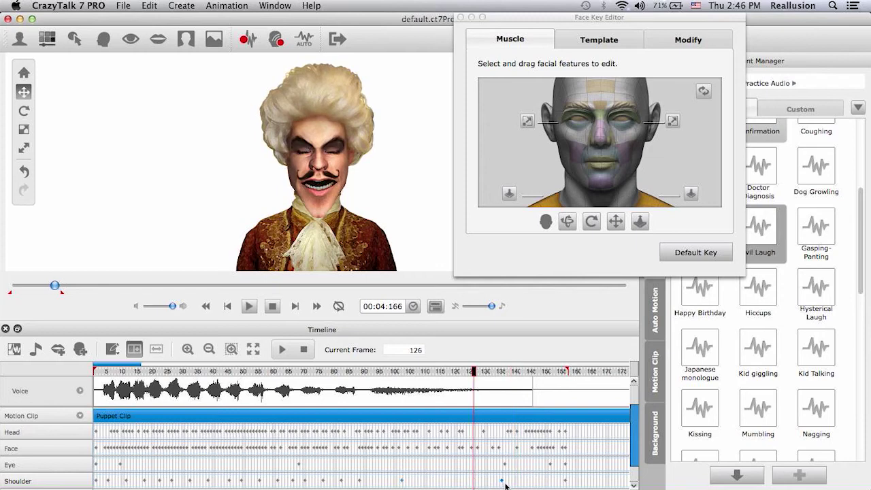
{"action": "right_click", "coordinate": [401, 484]}
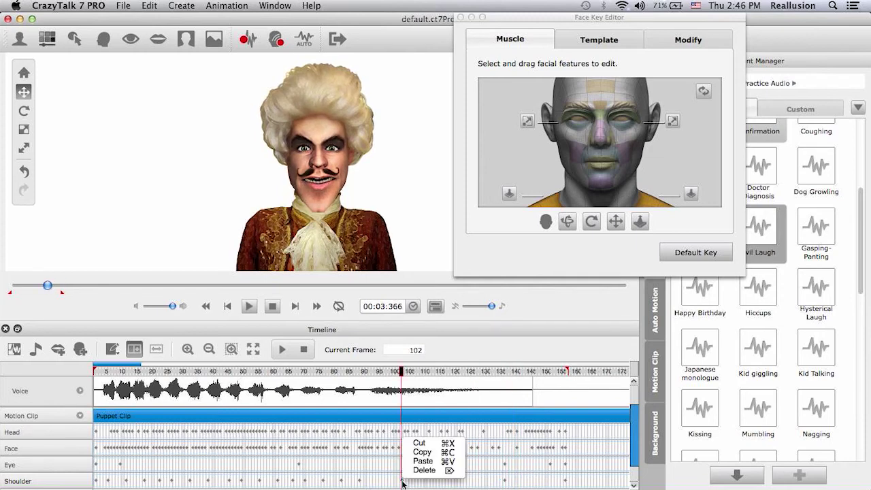
{"action": "key", "text": "Escape"}
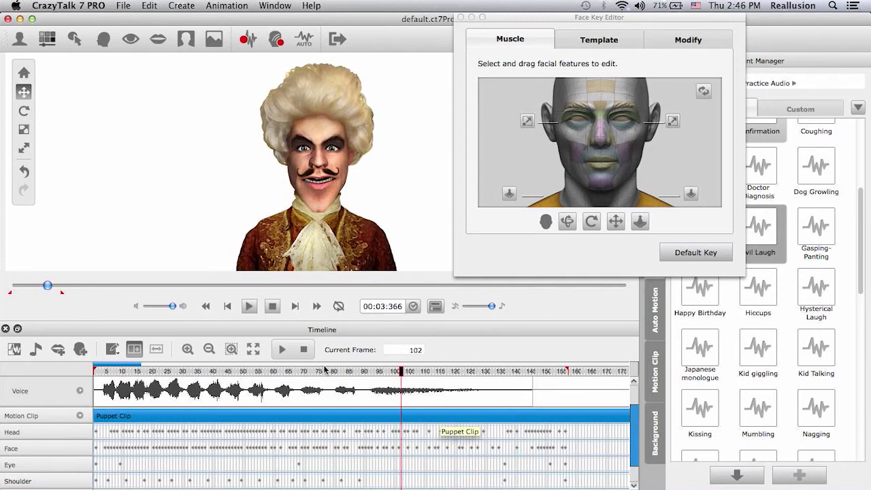
- Preview the final part of the laugh to check the slower shoulder release after frame 88
{"action": "left_click", "coordinate": [295, 370]}
{"action": "left_click", "coordinate": [283, 350]}
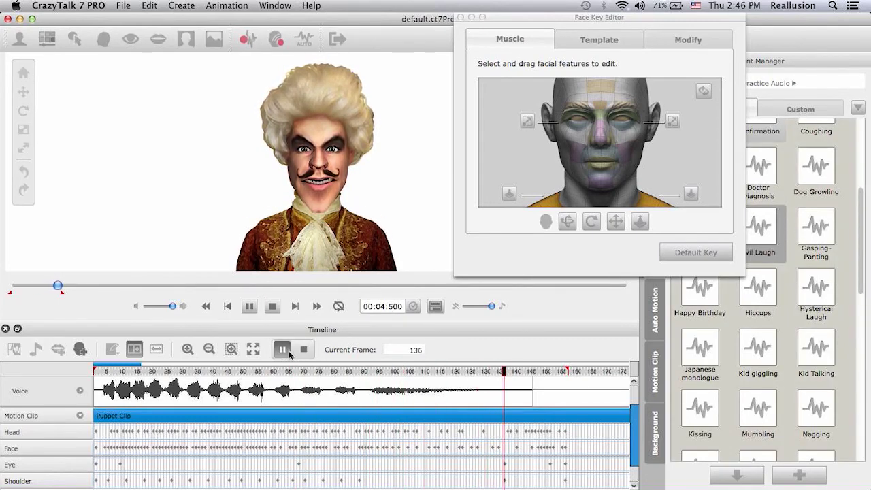
{"action": "left_click", "coordinate": [283, 350]}
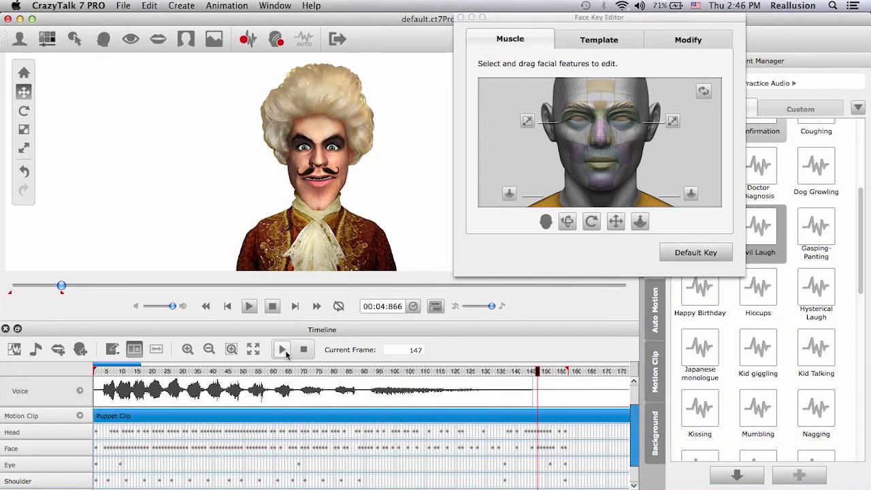
- Close the Face Key Editor, return playback to the start with the Timeline hidden, and show the Timeline again down to the Shoulder track
{"action": "left_click", "coordinate": [460, 16]}
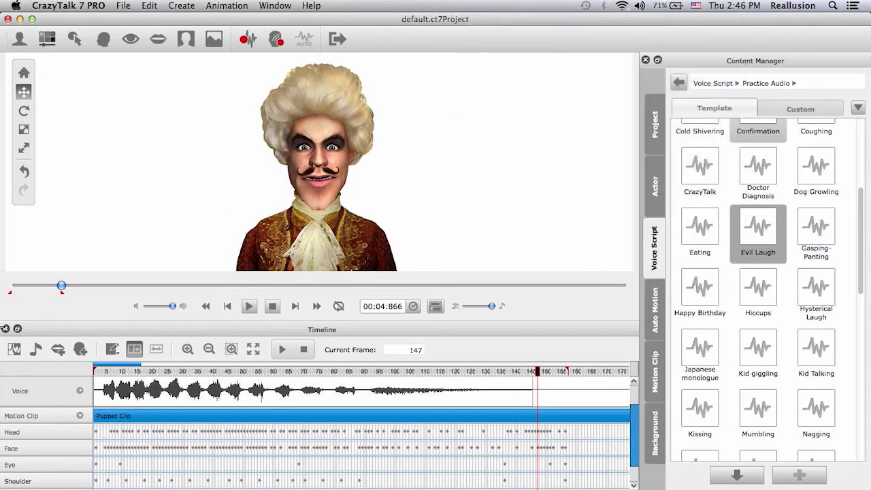
{"action": "left_click", "coordinate": [5, 328]}
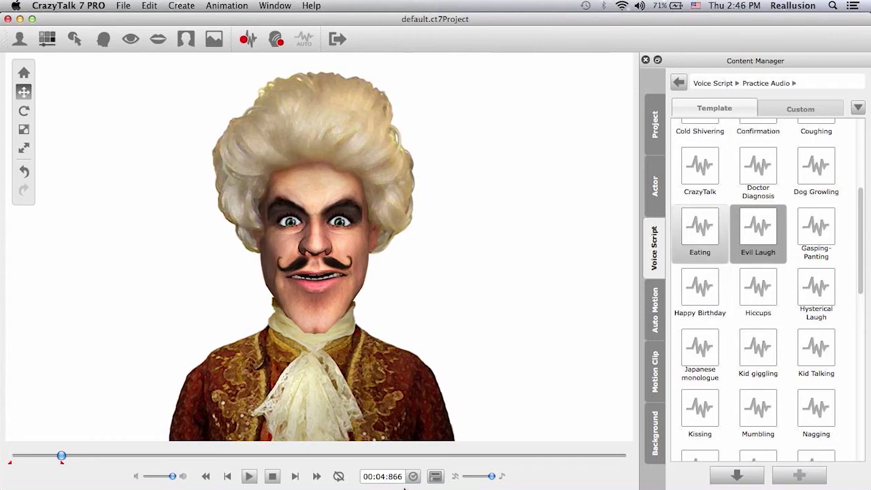
{"action": "left_click", "coordinate": [272, 476]}
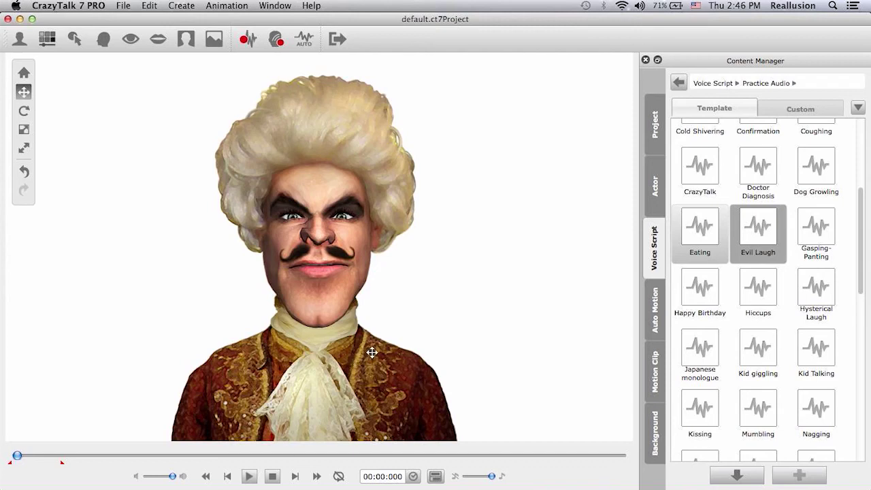
{"action": "left_click", "coordinate": [435, 476]}
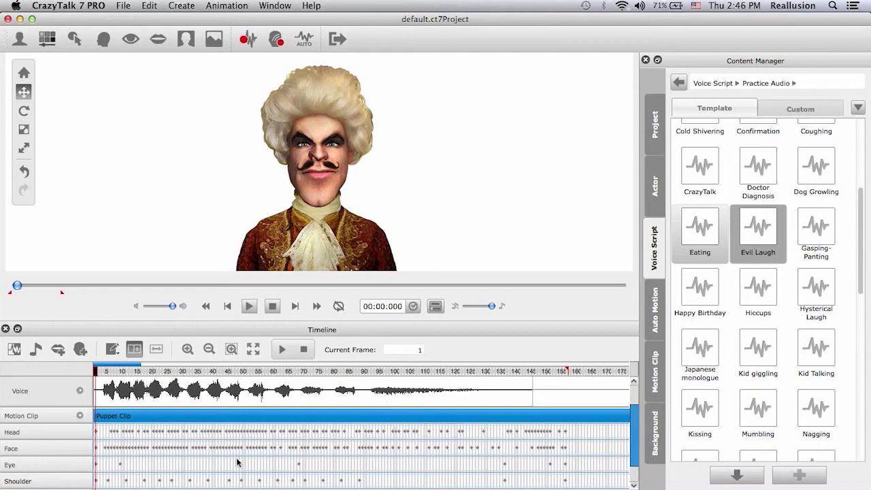
{"action": "scroll", "coordinate": [286, 453], "scroll_direction": "down", "scroll_amount": 2}
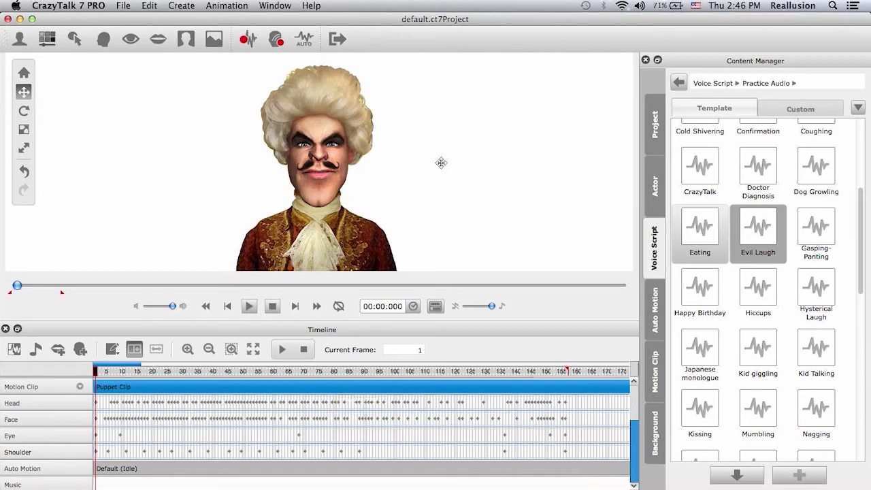
- Start a new empty project without saving the current one
{"action": "key", "text": "super+o"}
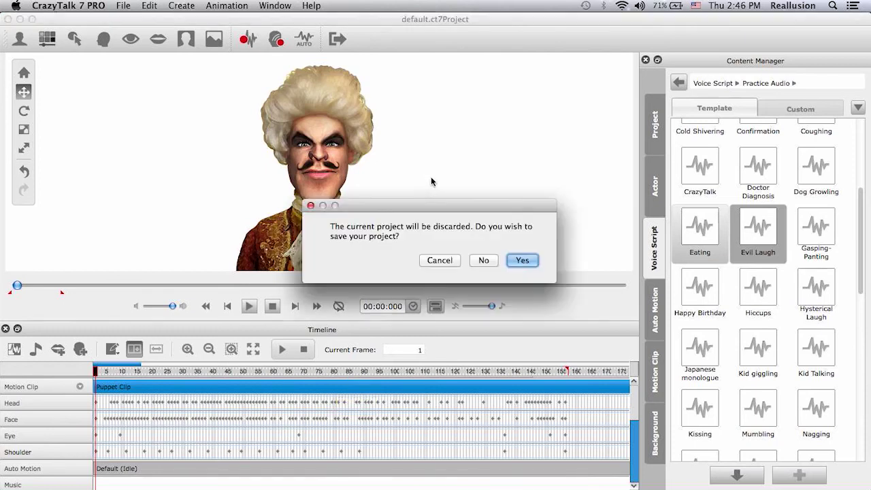
{"action": "left_click", "coordinate": [481, 260]}
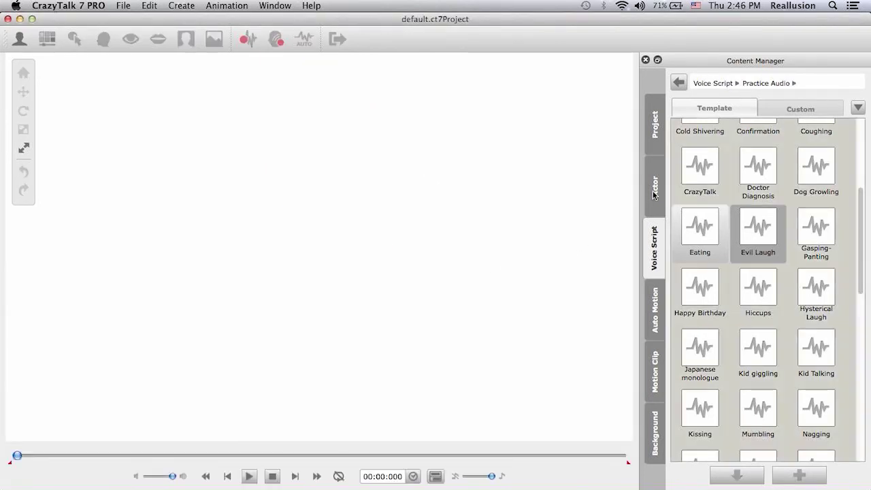
- Load the Nobleman actor, apply the Evil Laugh voice script in Talk Mode, and let its playback end
{"action": "left_click", "coordinate": [654, 194]}
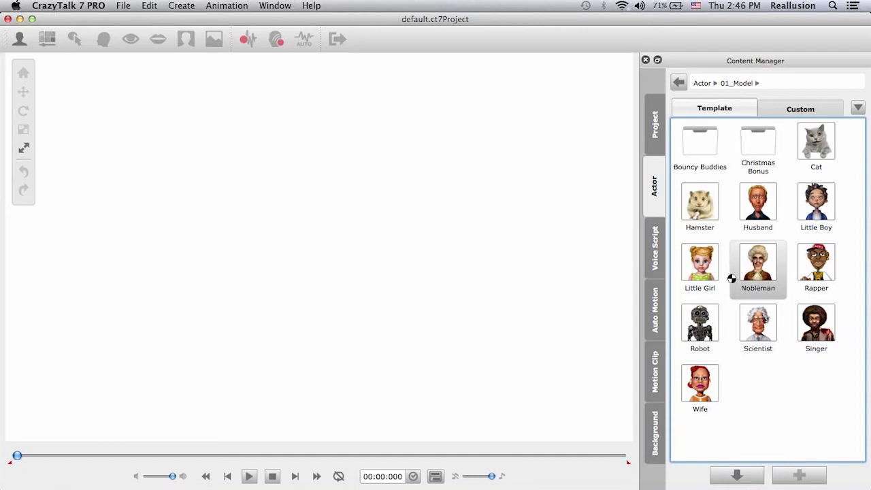
{"action": "left_click", "coordinate": [656, 249]}
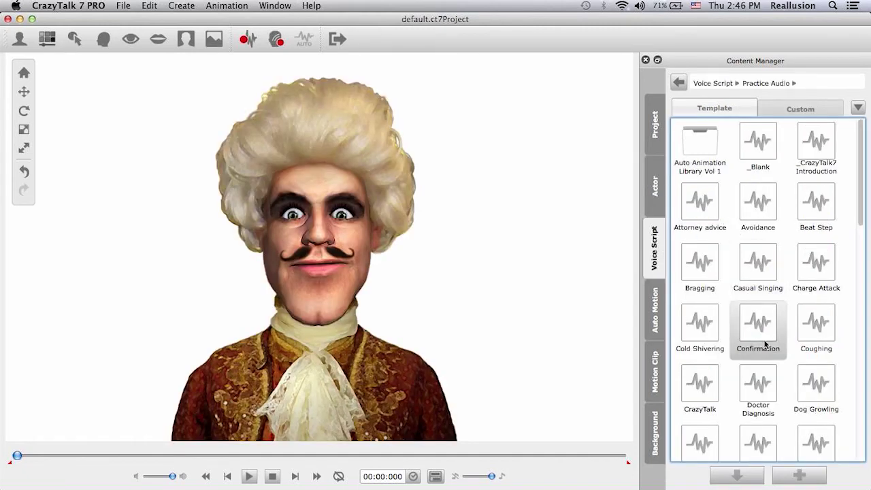
{"action": "scroll", "coordinate": [765, 345], "scroll_direction": "down", "scroll_amount": 10}
{"action": "scroll", "coordinate": [773, 332], "scroll_direction": "up", "scroll_amount": 10}
{"action": "scroll", "coordinate": [861, 224], "scroll_direction": "down", "scroll_amount": 3}
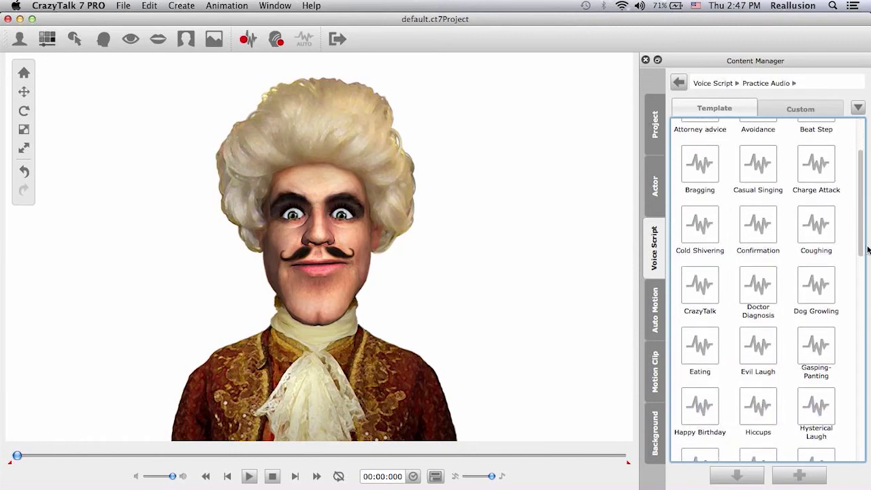
{"action": "double_click", "coordinate": [752, 337]}
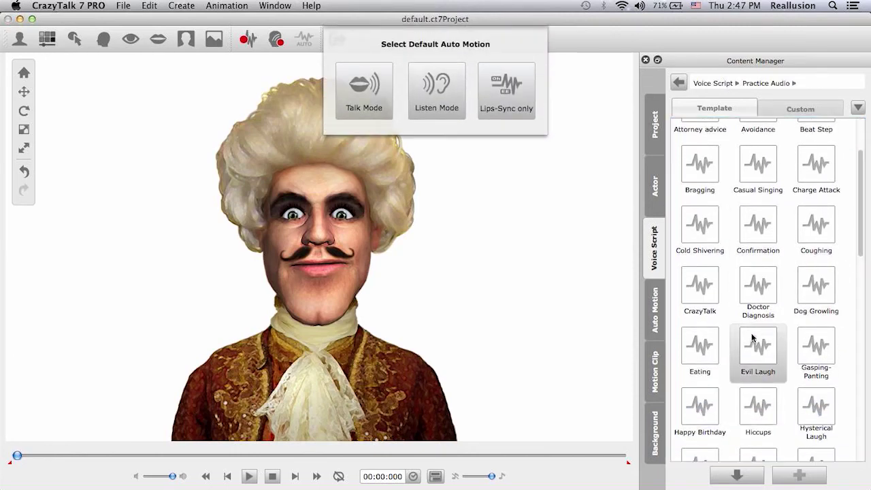
{"action": "left_click", "coordinate": [376, 93]}
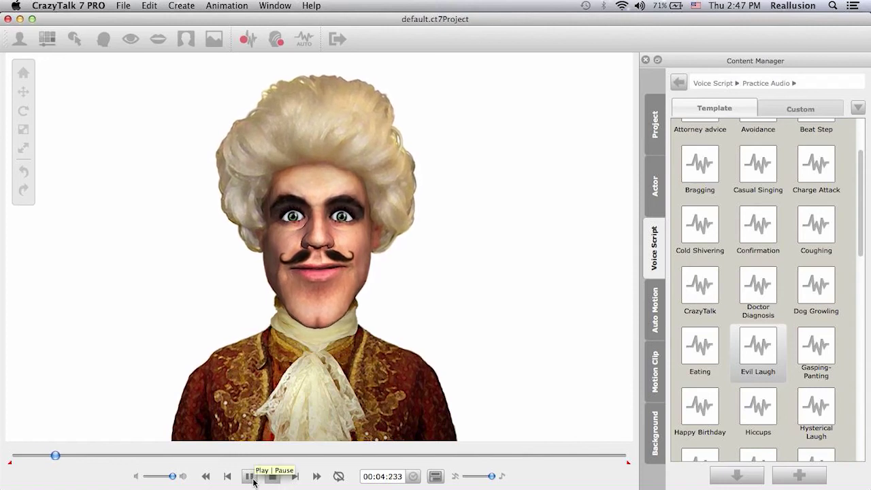
{"action": "left_click", "coordinate": [249, 476]}
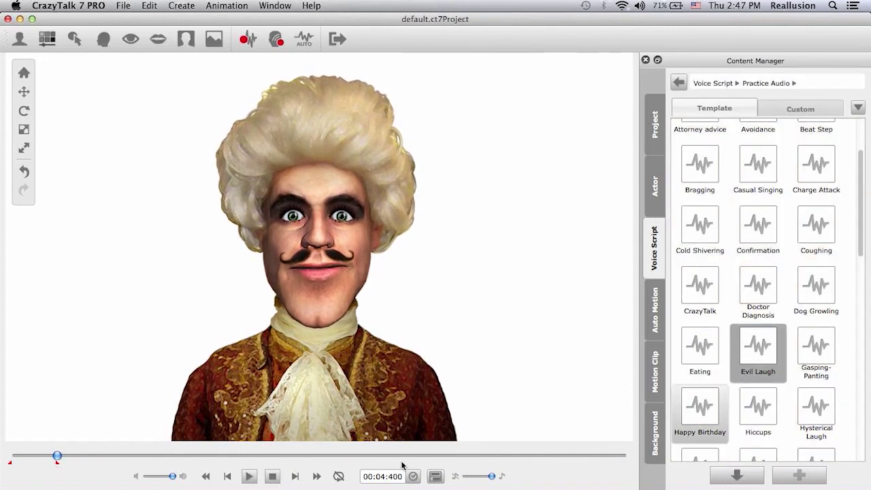
- Show the Timeline and replace the default talk Auto Motion with Shouting from the 02_Scenario 01_Talk library
{"action": "left_click", "coordinate": [436, 477]}
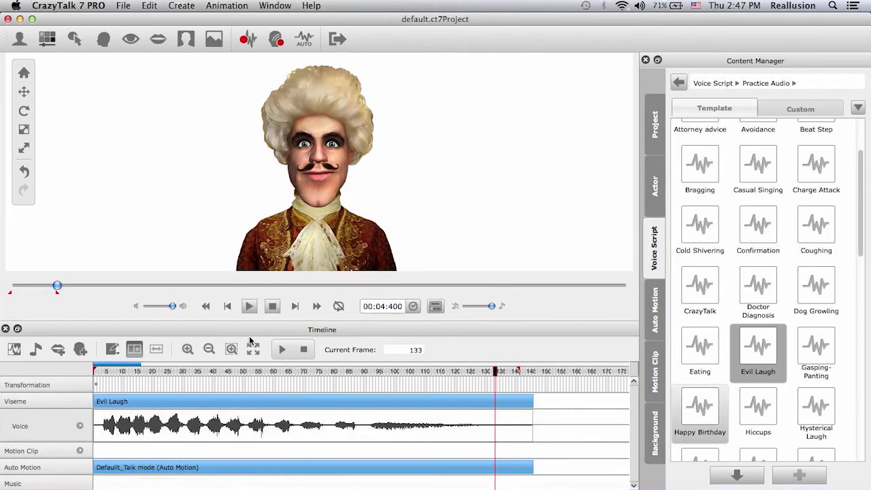
{"action": "left_click", "coordinate": [658, 325]}
{"action": "double_click", "coordinate": [753, 148]}
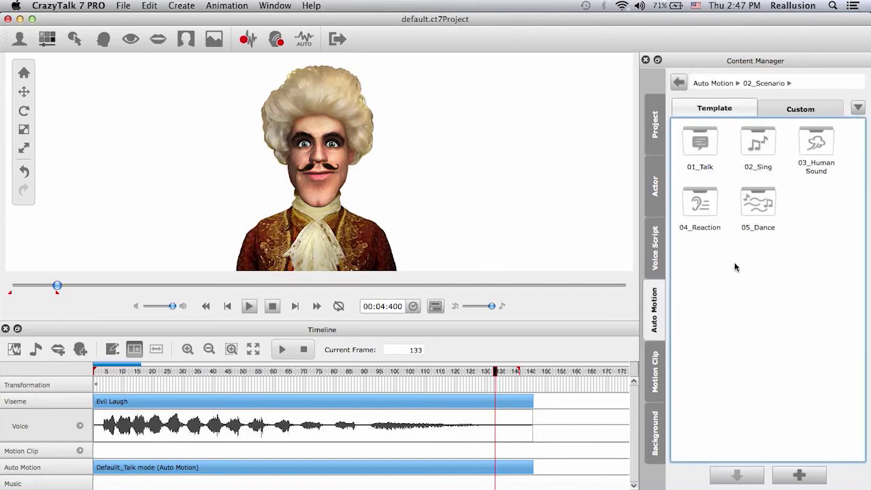
{"action": "double_click", "coordinate": [714, 143]}
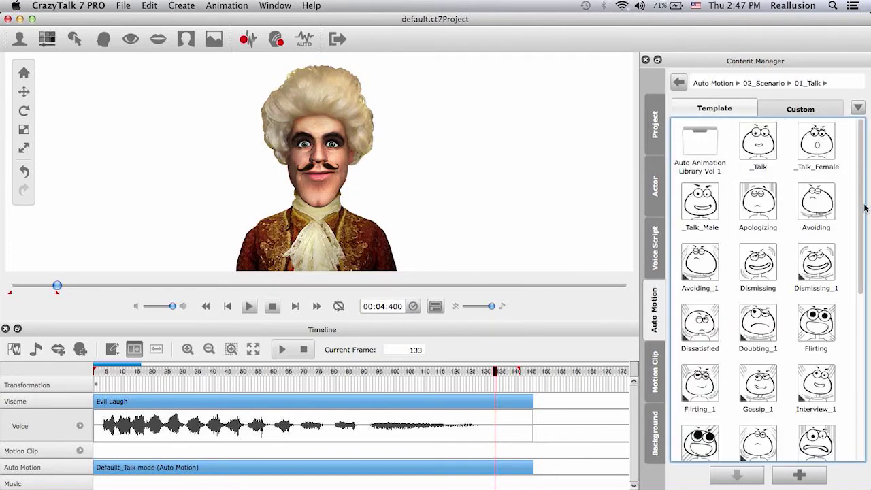
{"action": "left_click_drag", "start_coordinate": [862, 204], "coordinate": [851, 374]}
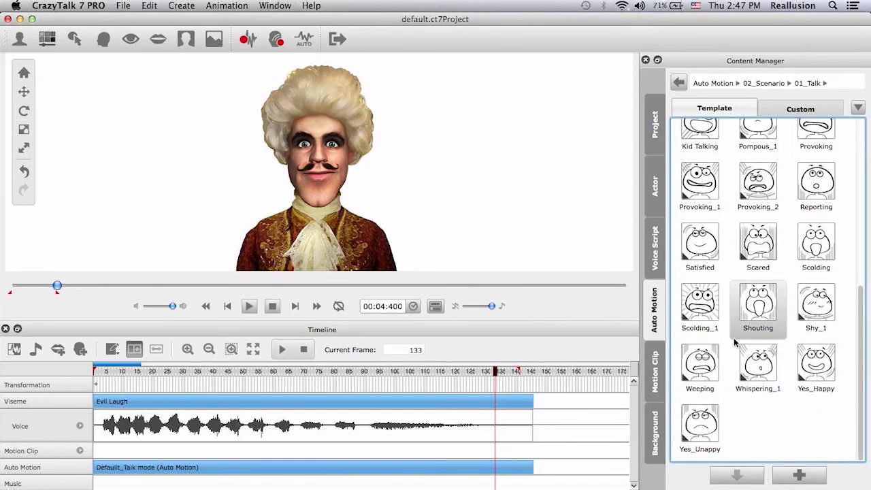
{"action": "left_click_drag", "start_coordinate": [751, 307], "coordinate": [166, 468]}
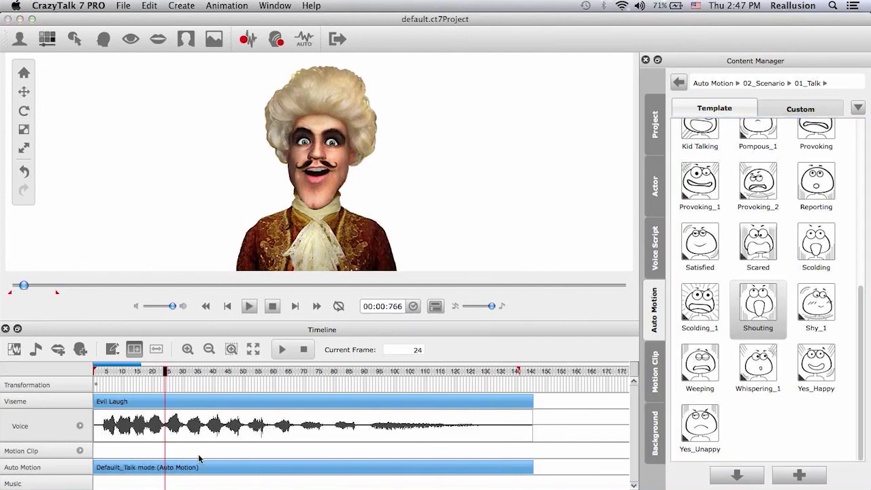
- Preview the Shouting motion with the laugh and return playback to frame 1
{"action": "left_click", "coordinate": [282, 349]}
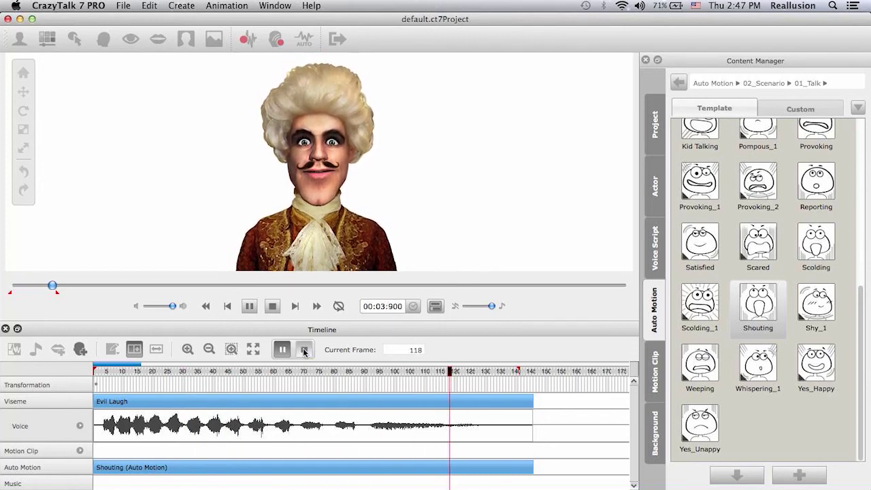
{"action": "left_click", "coordinate": [304, 350]}
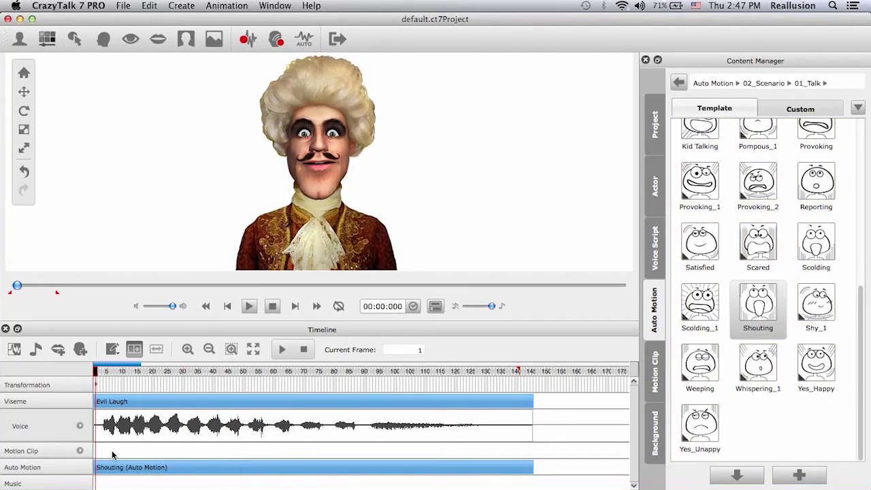
{"action": "left_click", "coordinate": [139, 455]}
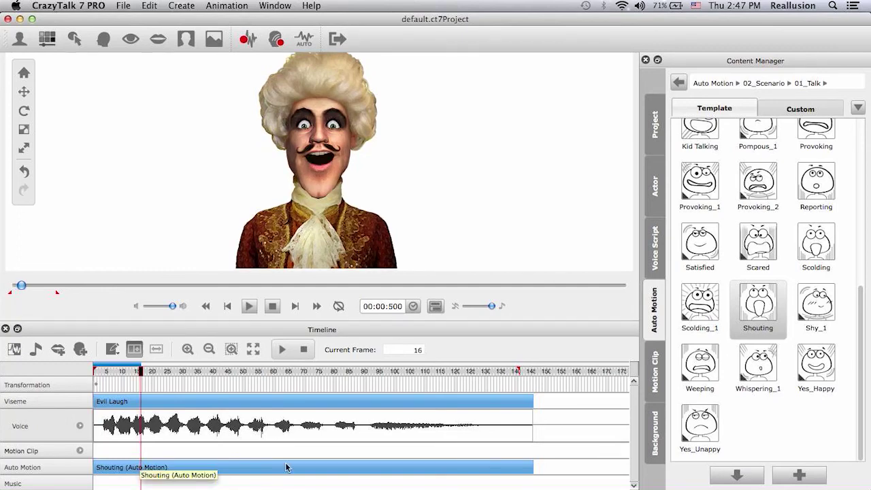
{"action": "left_click", "coordinate": [304, 349]}
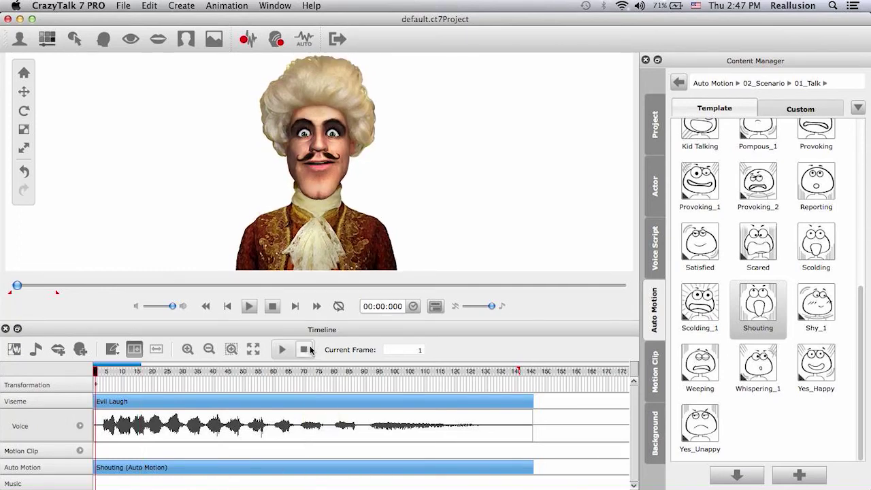
- Copy the Shouting auto motion to the Motion track, expand the Motion Clip sub-tracks down to Shoulder, and scrub to frame 84
{"action": "right_click", "coordinate": [195, 469]}
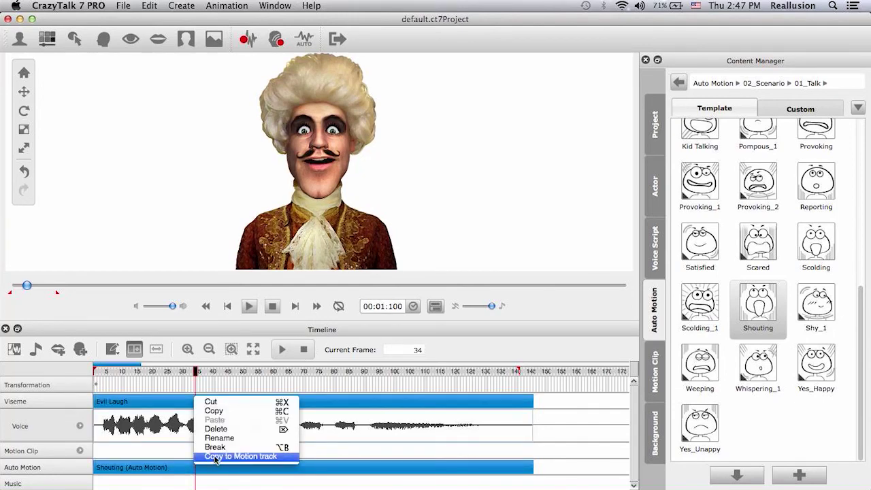
{"action": "left_click", "coordinate": [215, 458]}
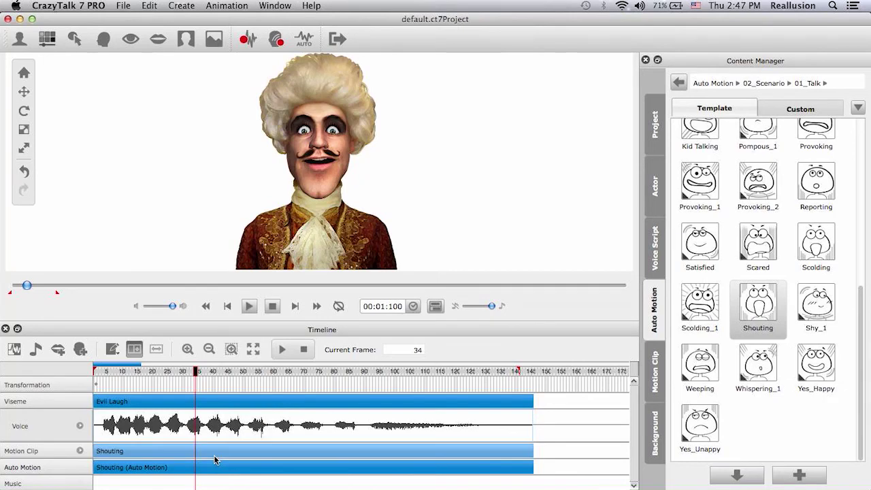
{"action": "left_click", "coordinate": [125, 451]}
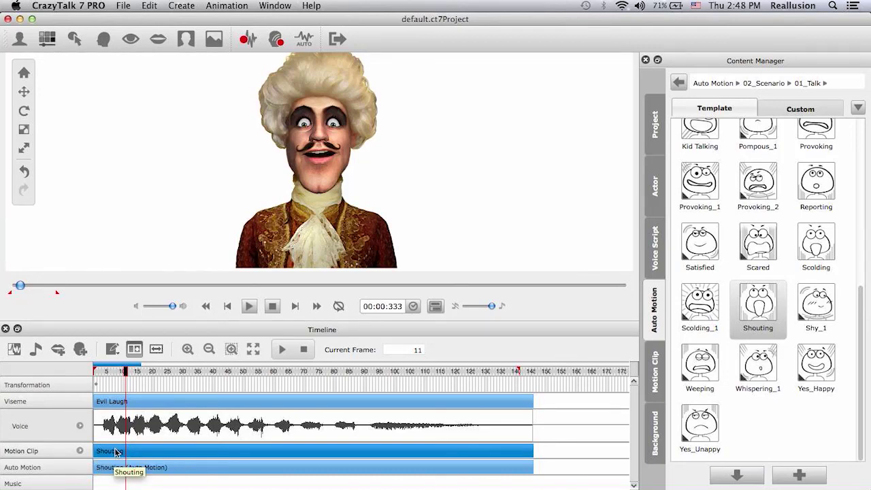
{"action": "left_click", "coordinate": [79, 451]}
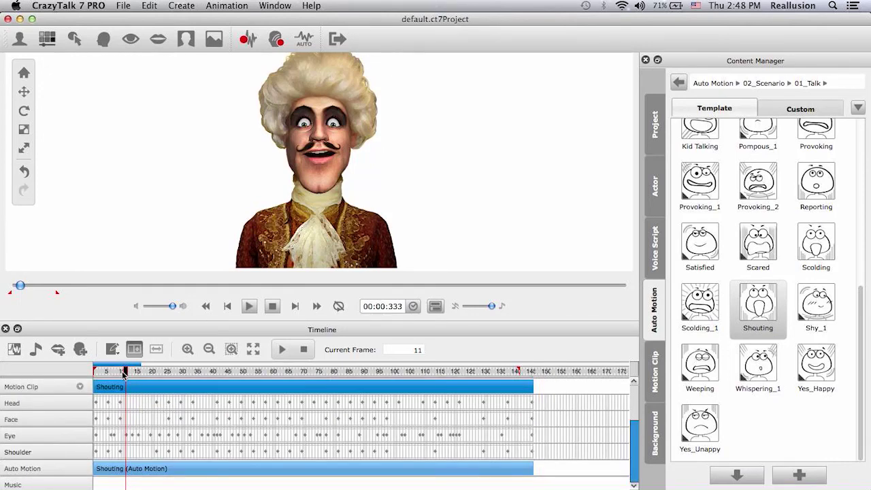
{"action": "left_click_drag", "start_coordinate": [126, 374], "coordinate": [347, 397]}
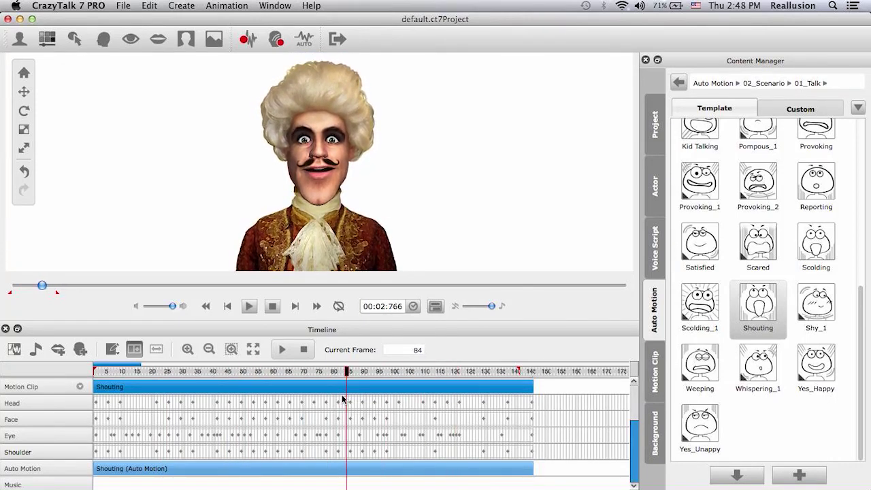
- Save the Shouting motion clip to the custom Motion Clip library under the name "Custom Shouting"
{"action": "left_click", "coordinate": [656, 373]}
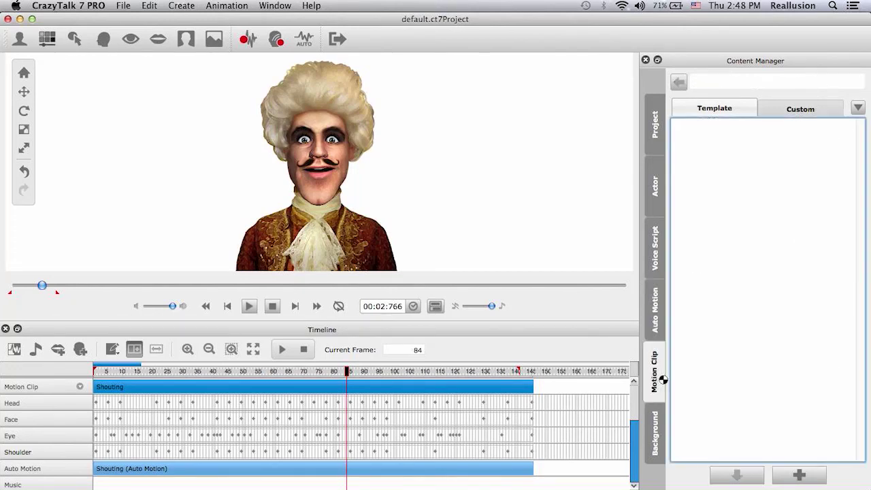
{"action": "left_click", "coordinate": [800, 109]}
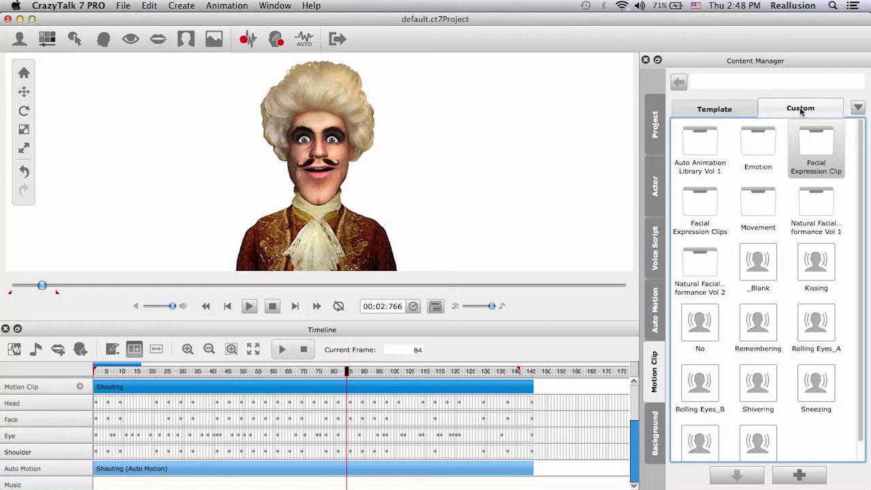
{"action": "left_click", "coordinate": [795, 476]}
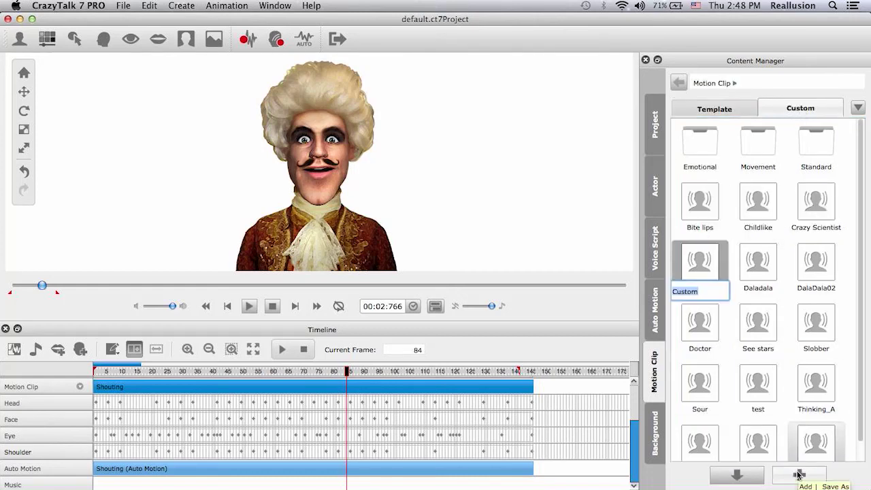
{"action": "type", "text": "S"}
{"action": "type", "text": "Custom S"}
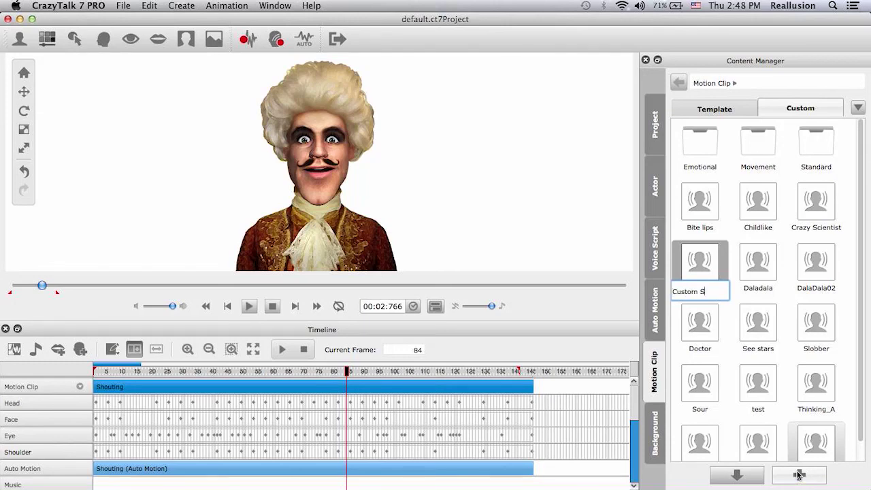
{"action": "type", "text": "houting"}
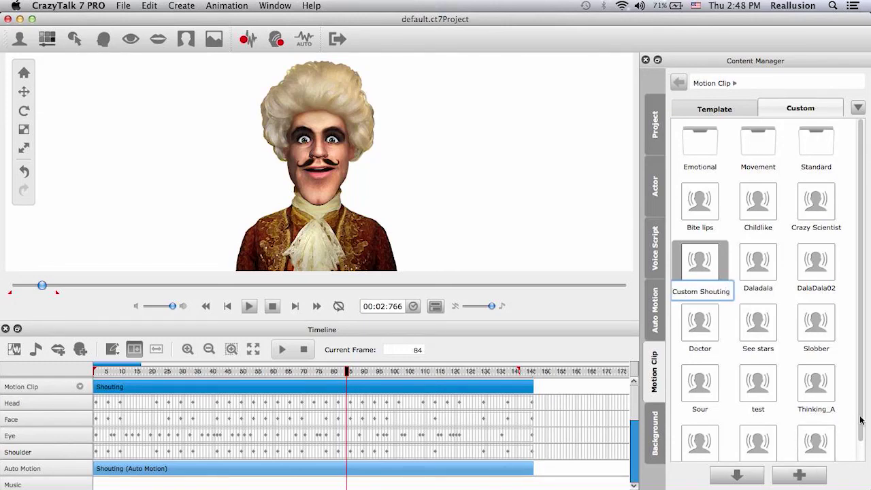
{"action": "key", "text": "Return"}
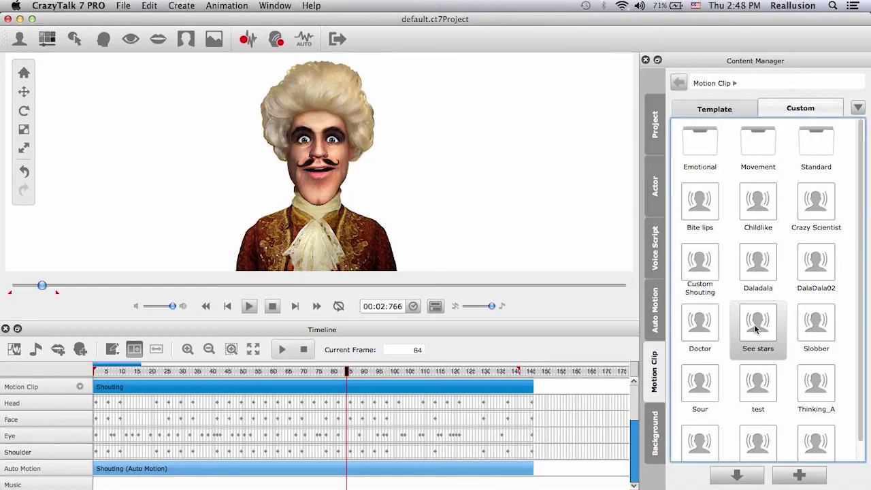
{"action": "left_click", "coordinate": [755, 329]}
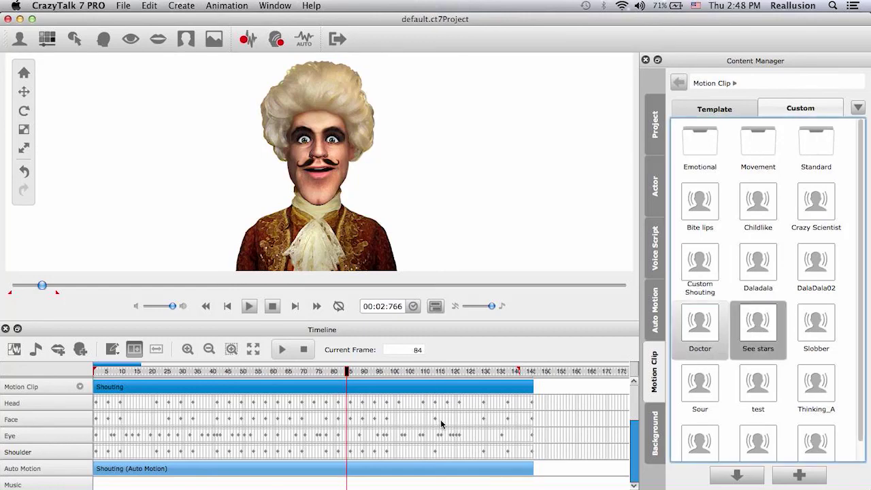